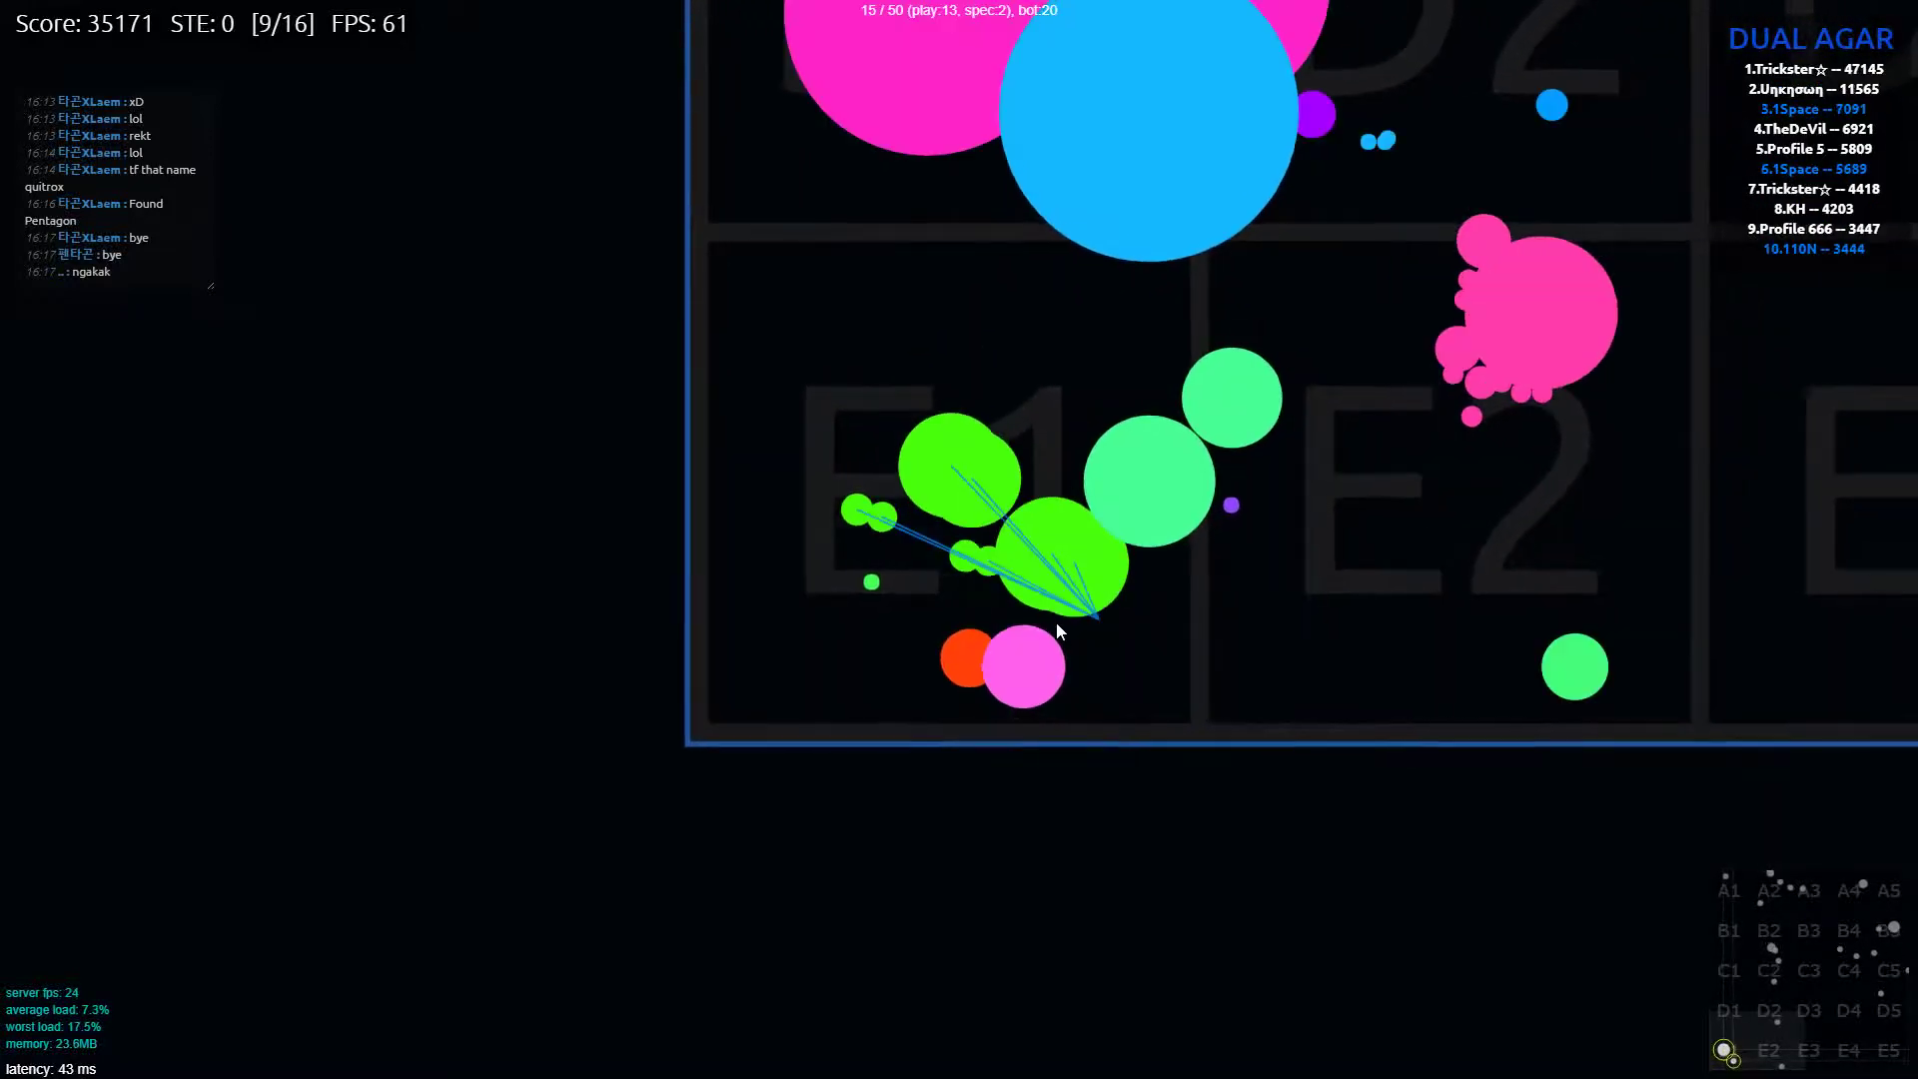
# Split the green cells forward to eat the cyan cluster and engulf the pink cell
pyautogui.press('space')
pyautogui.press('space')
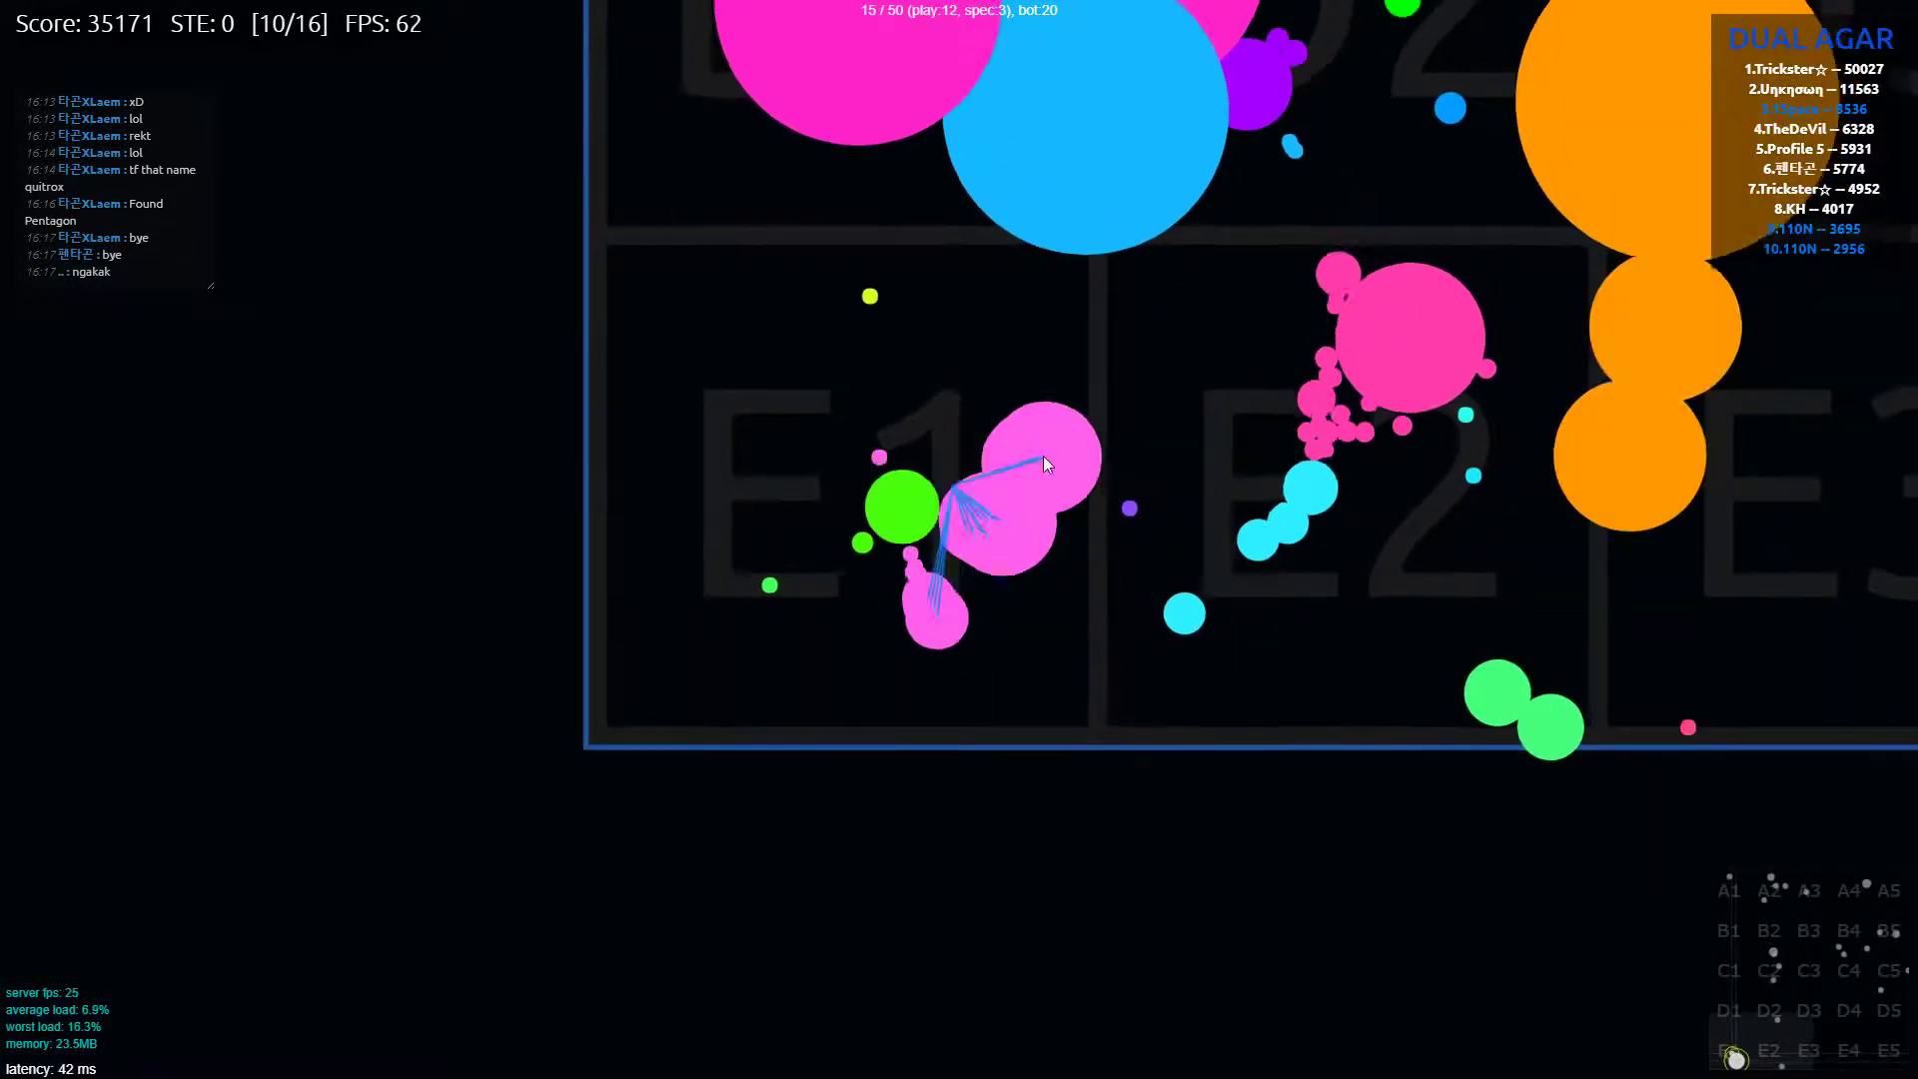
pyautogui.press('space')
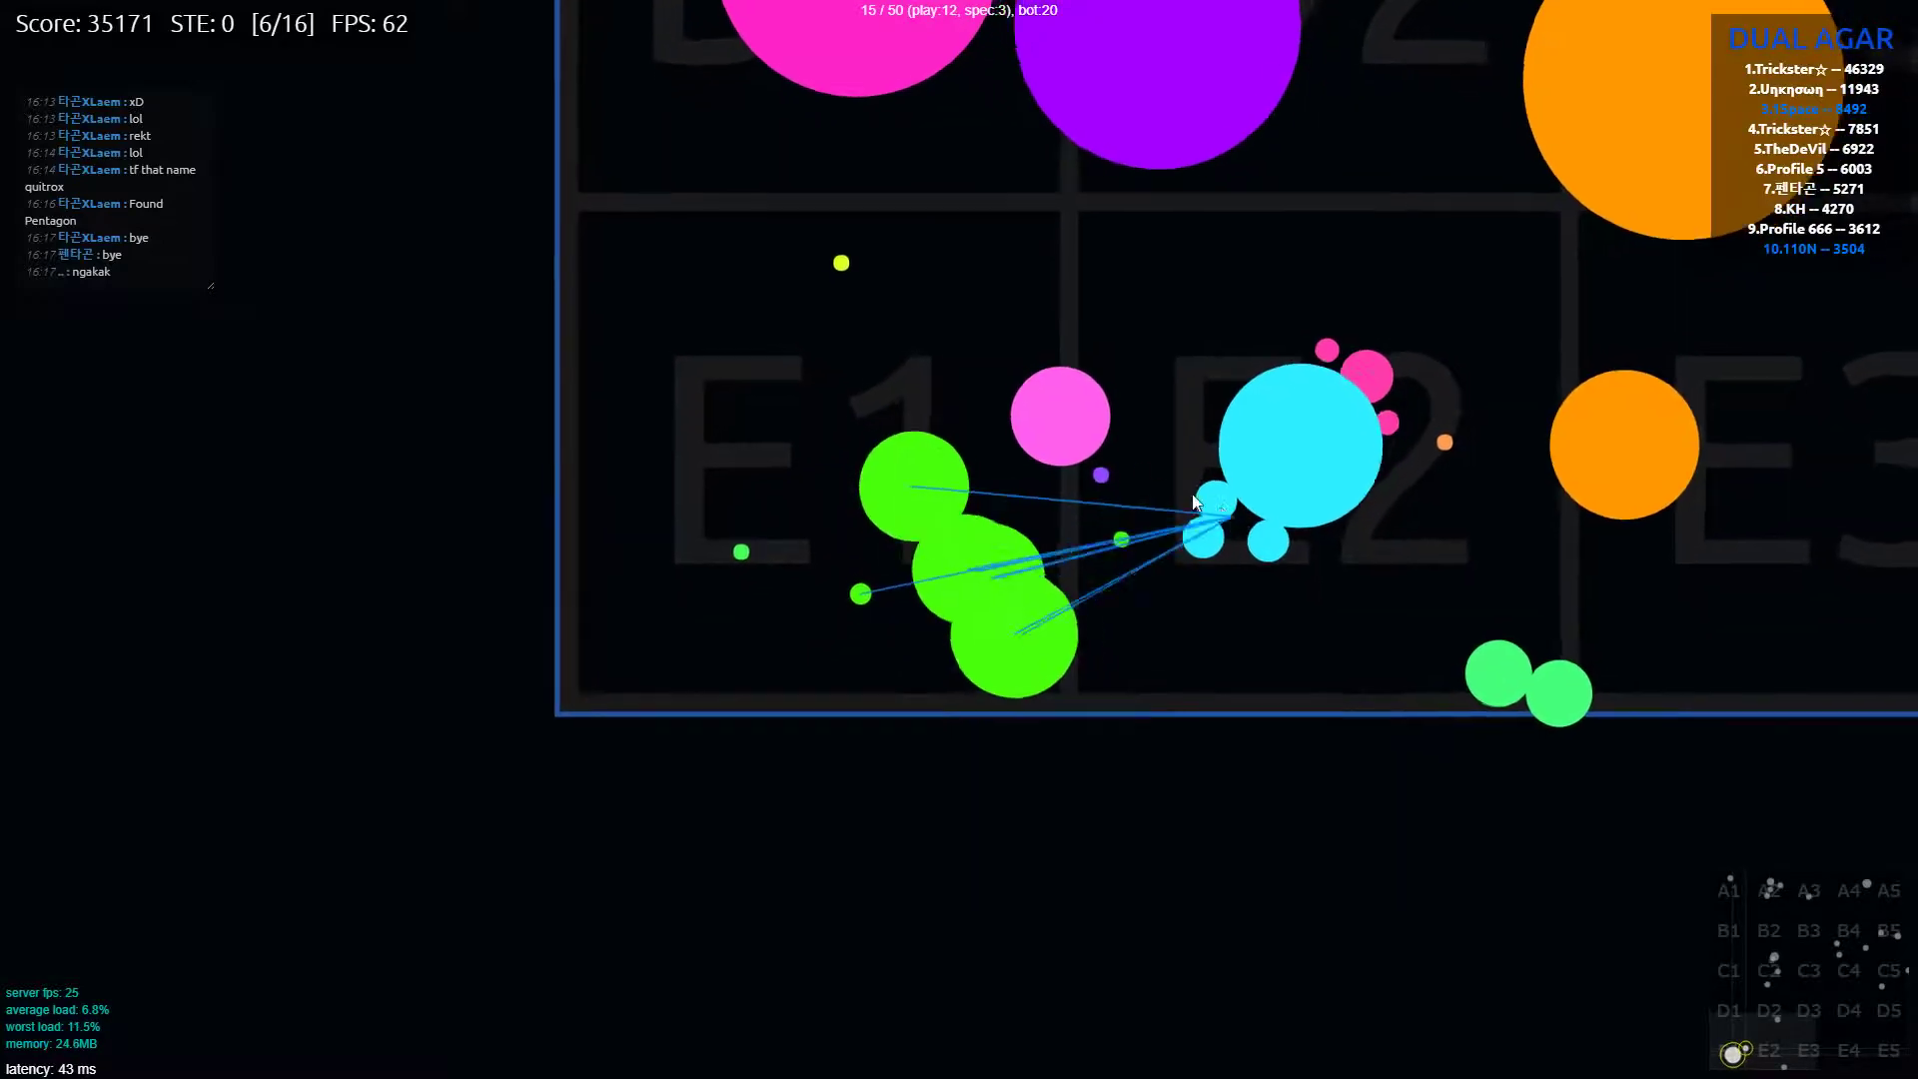
pyautogui.press('space')
pyautogui.press('space')
pyautogui.press('space')
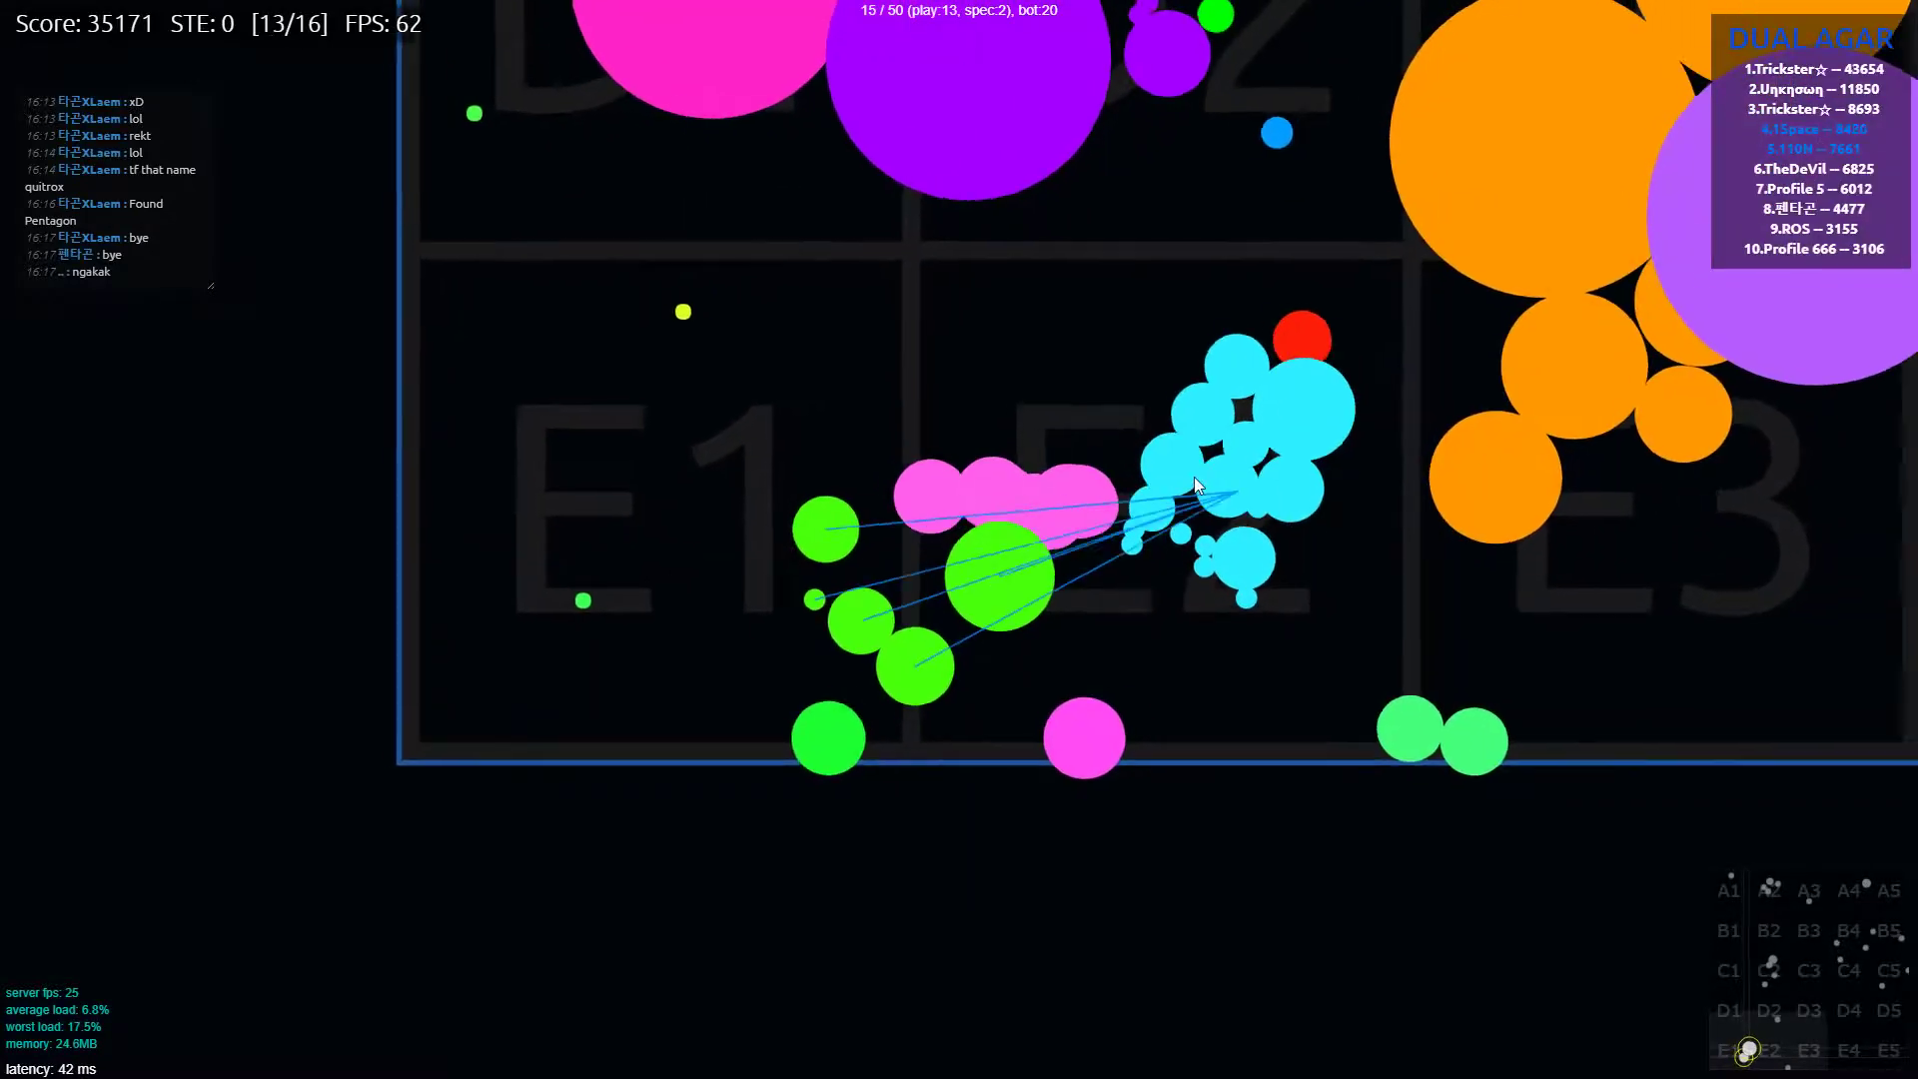
pyautogui.press('space')
pyautogui.press('space')
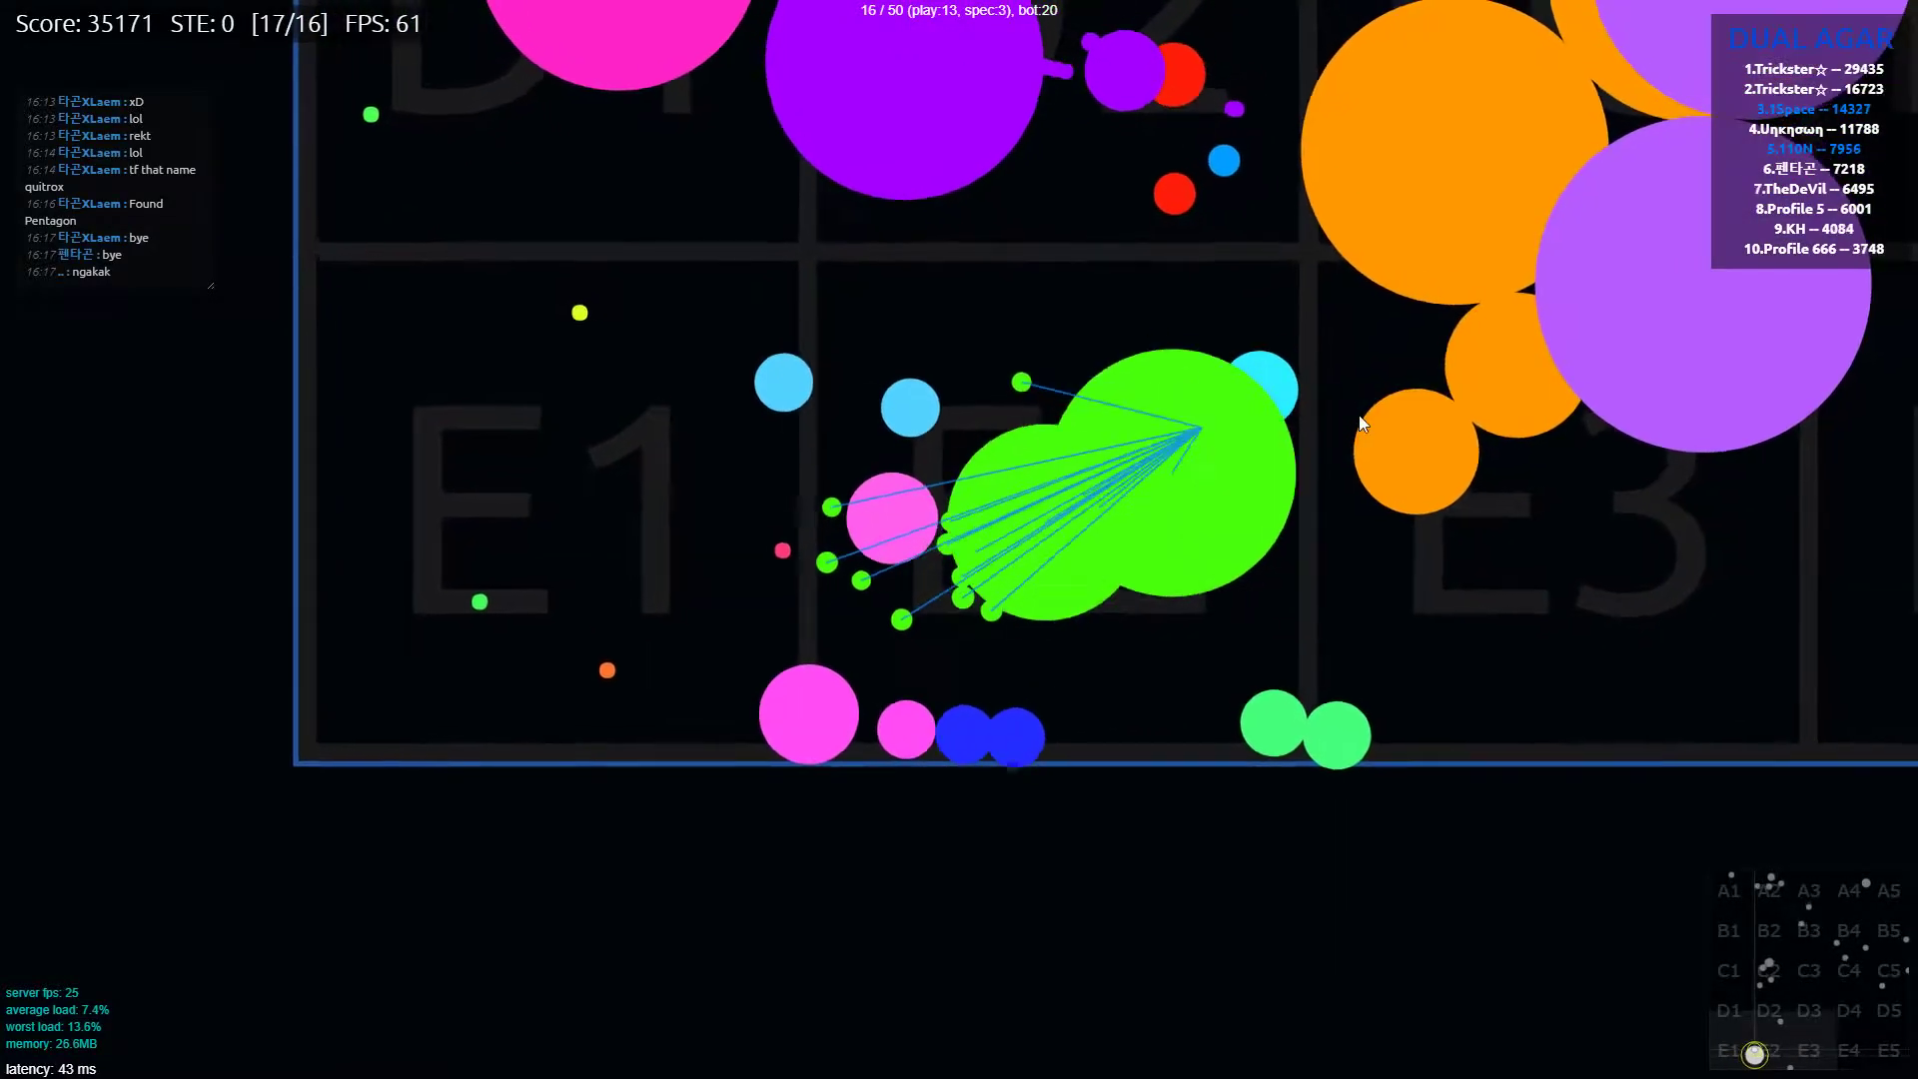
pyautogui.press('space')
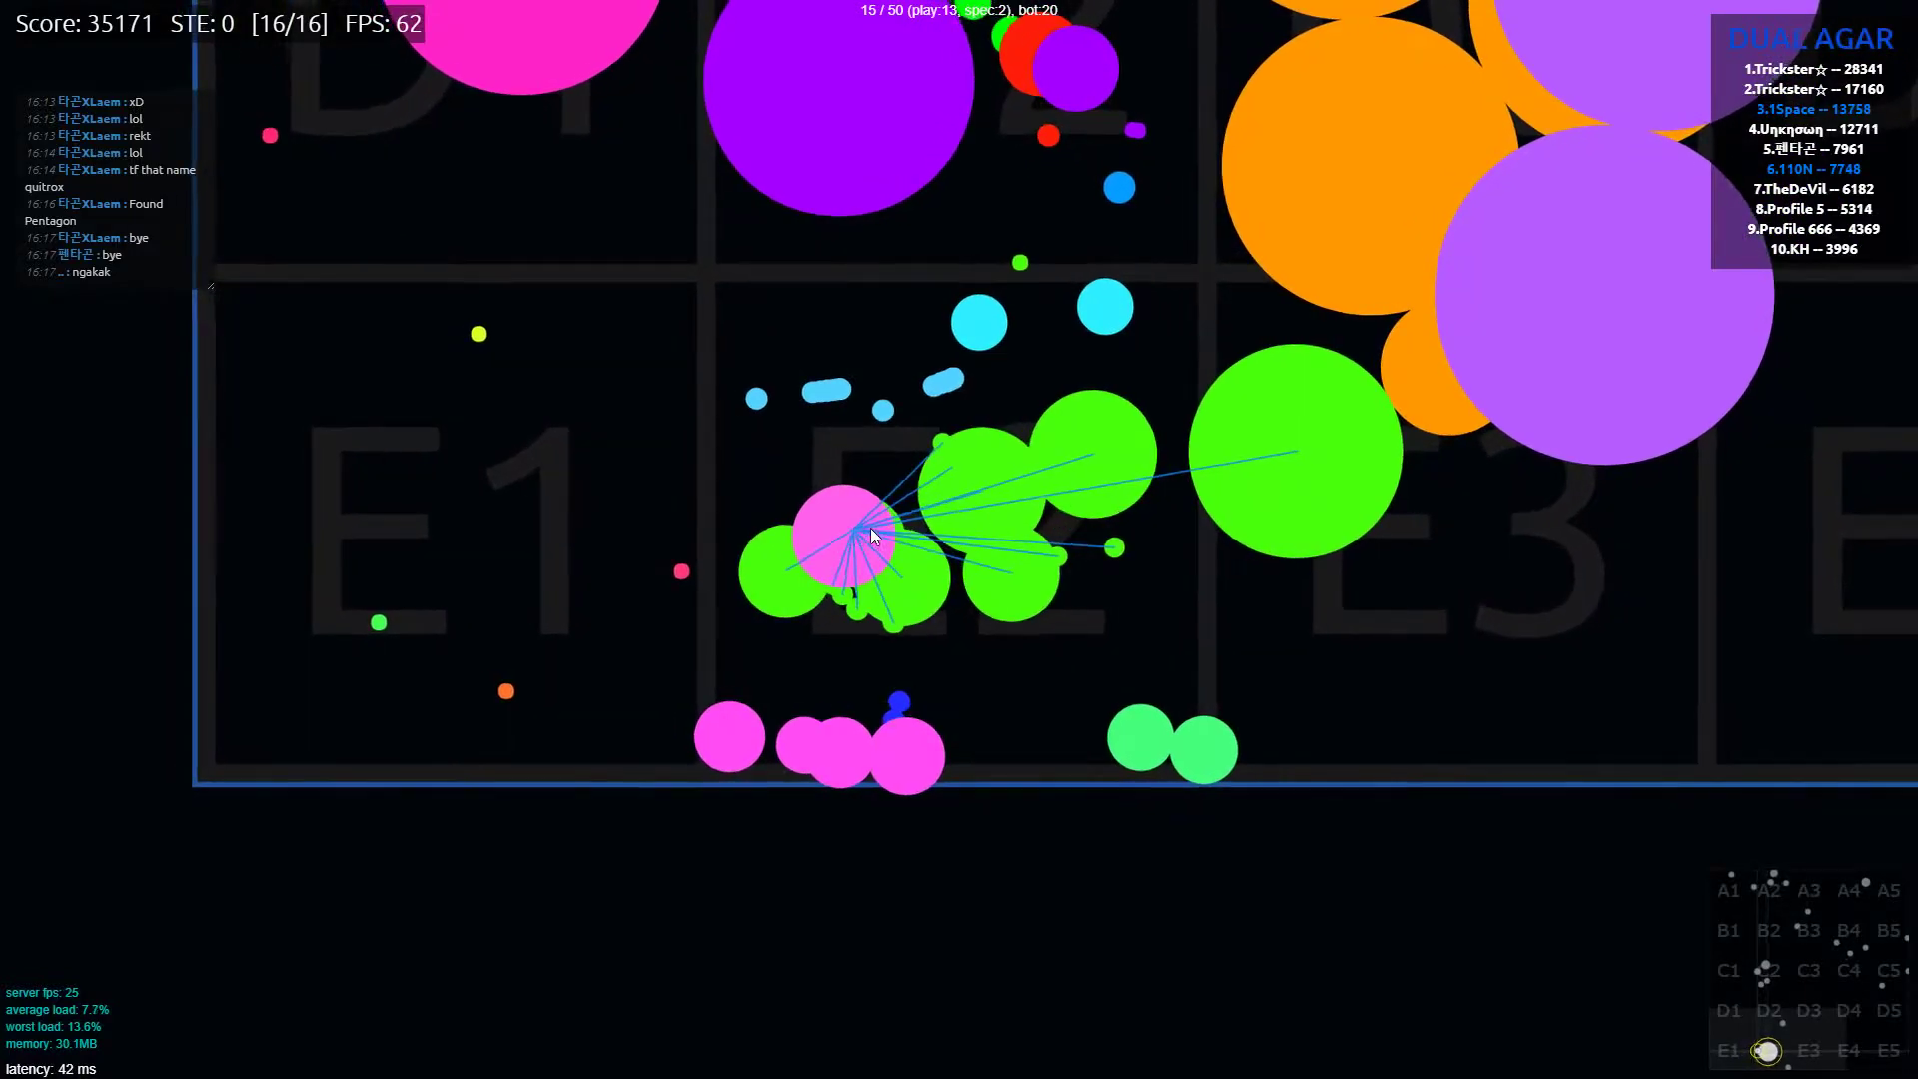
pyautogui.press('space')
pyautogui.press('space')
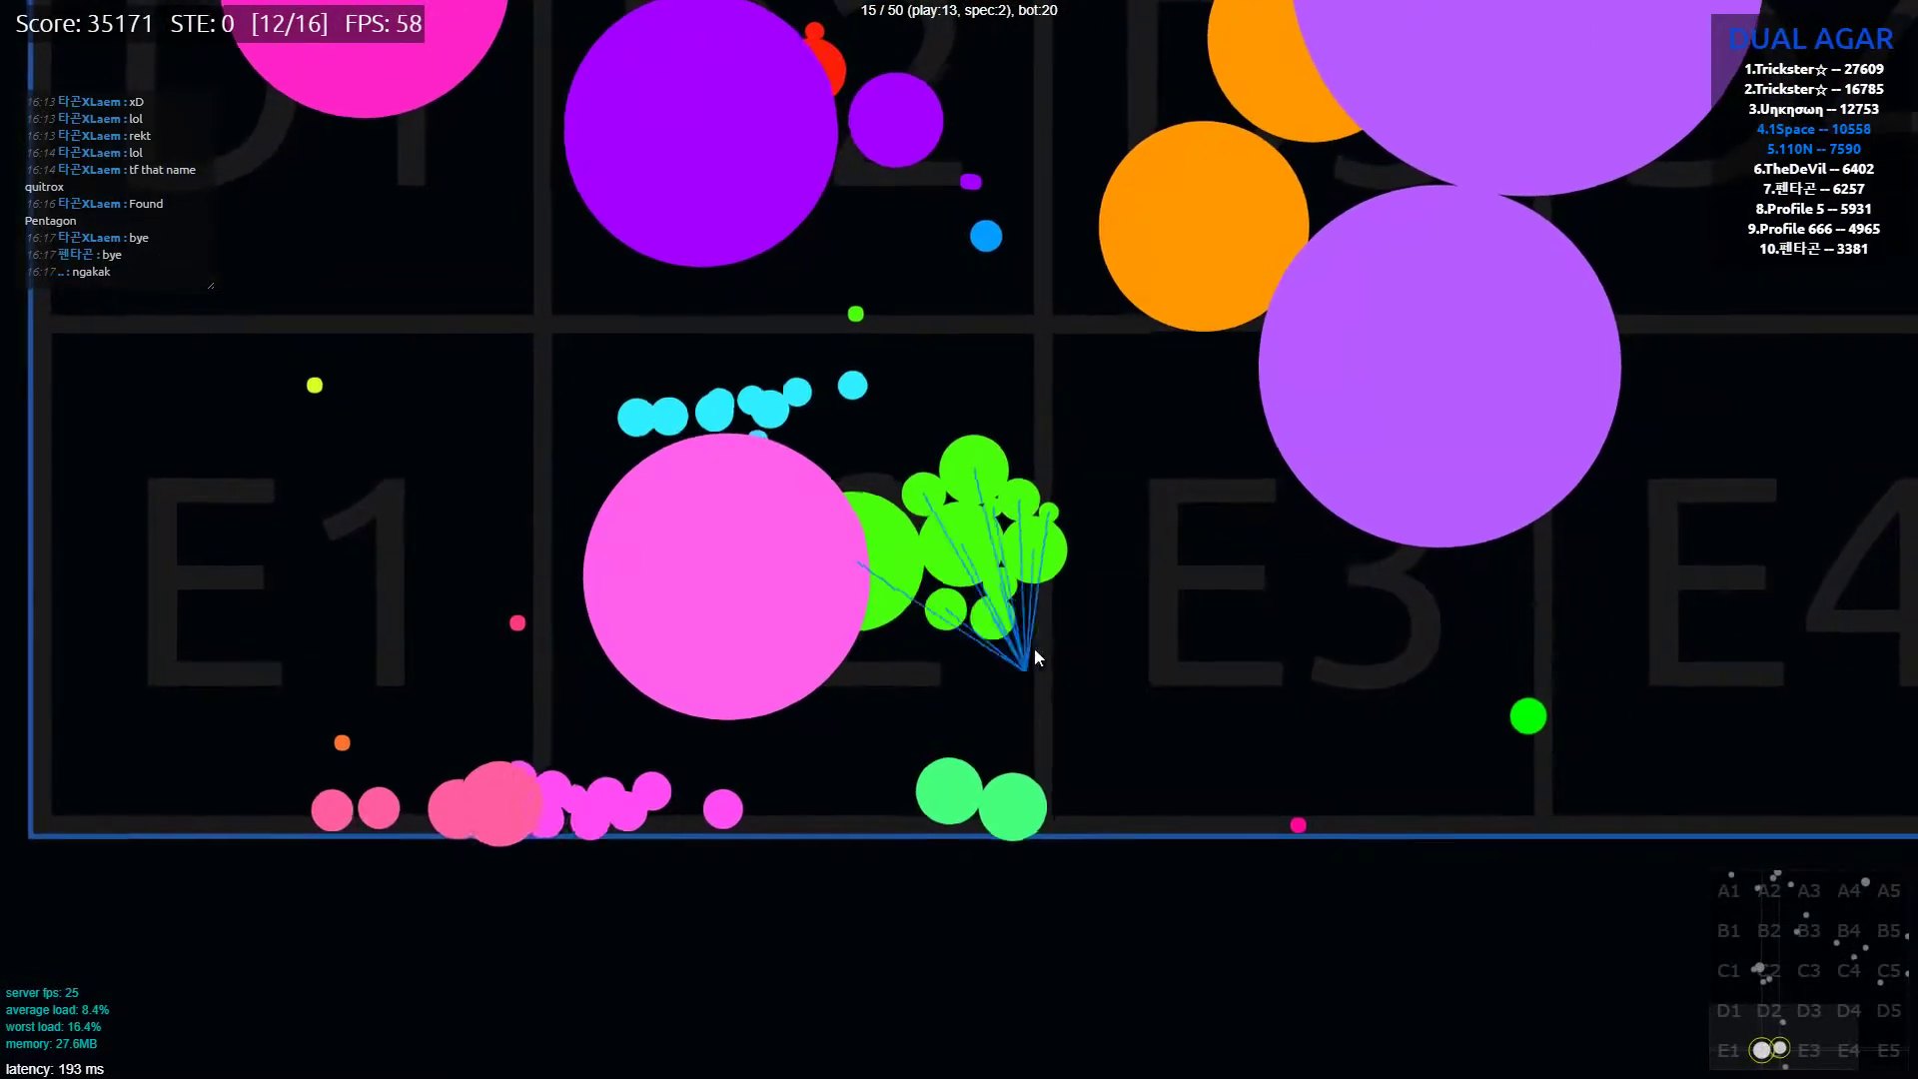
pyautogui.press('space')
pyautogui.press('space')
pyautogui.press('space')
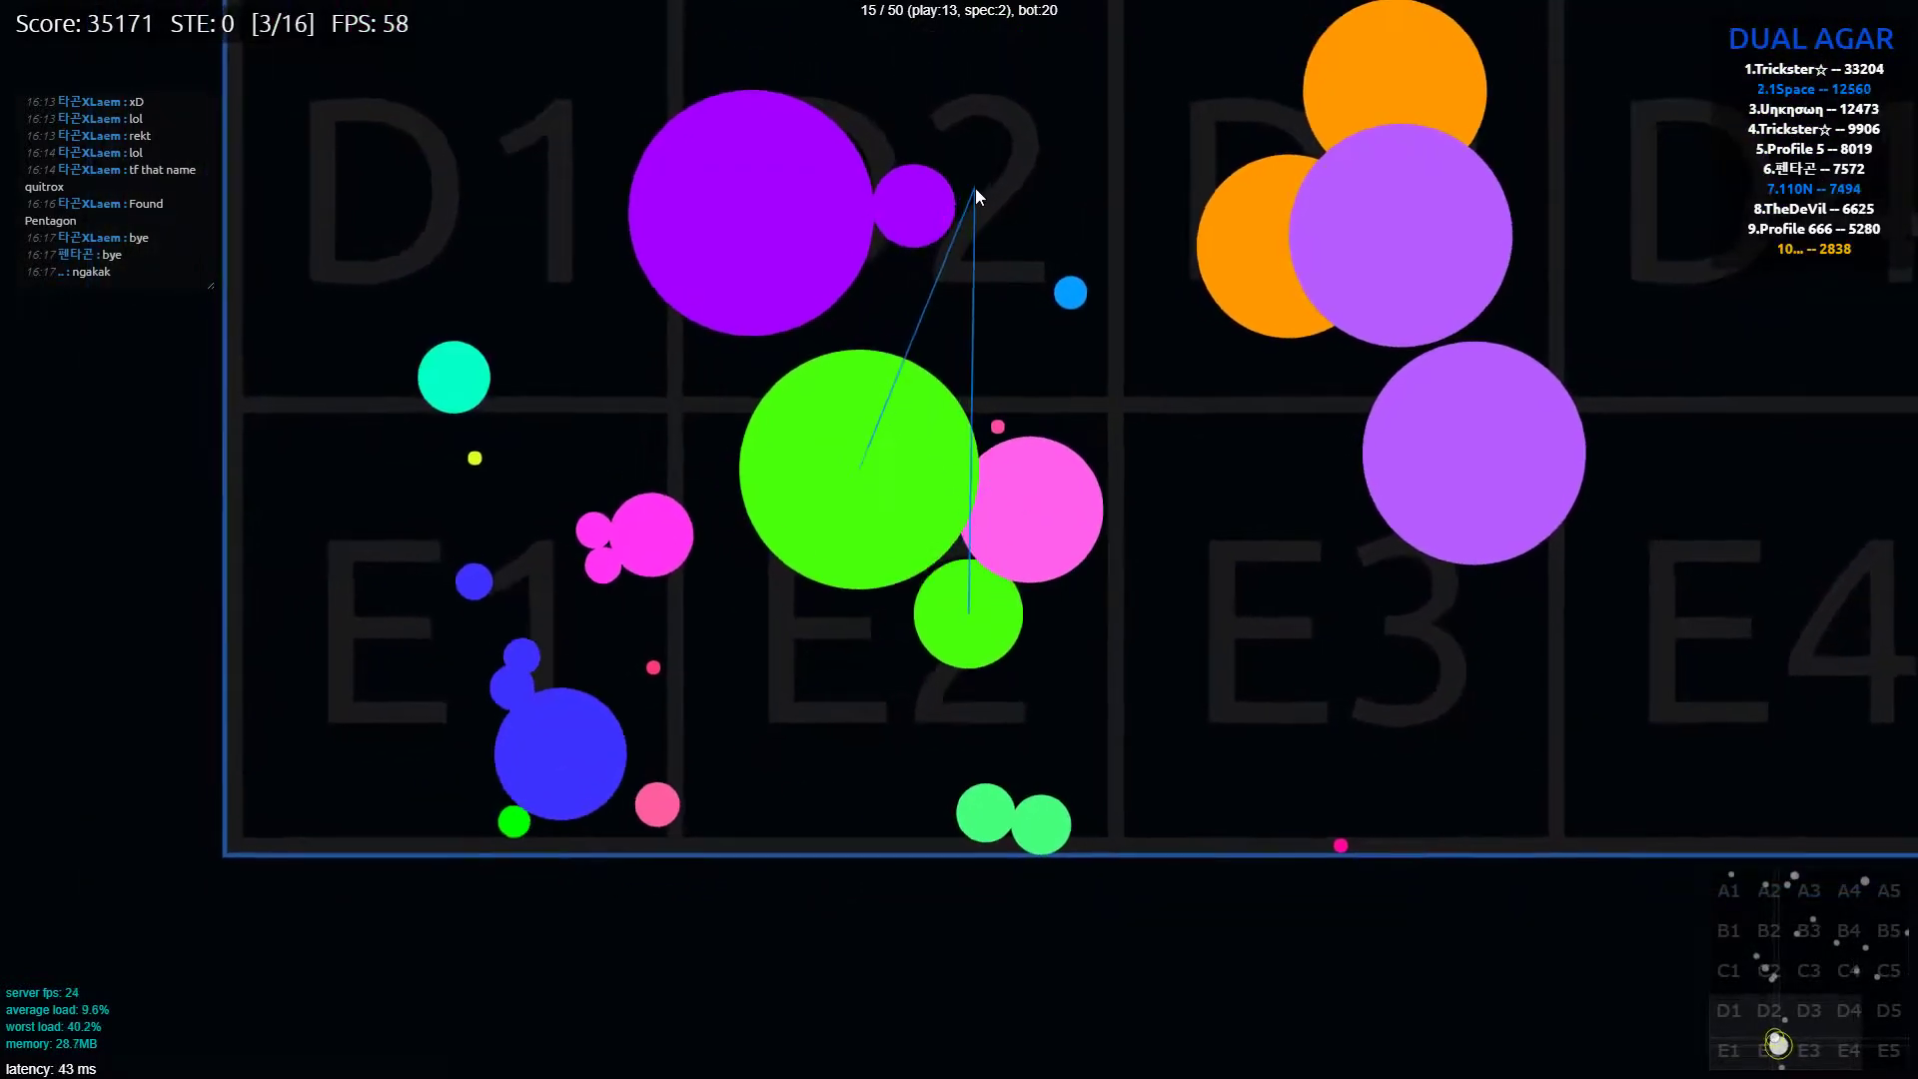
# Split repeatedly to absorb the pink cells and the rival cells below
pyautogui.press('space')
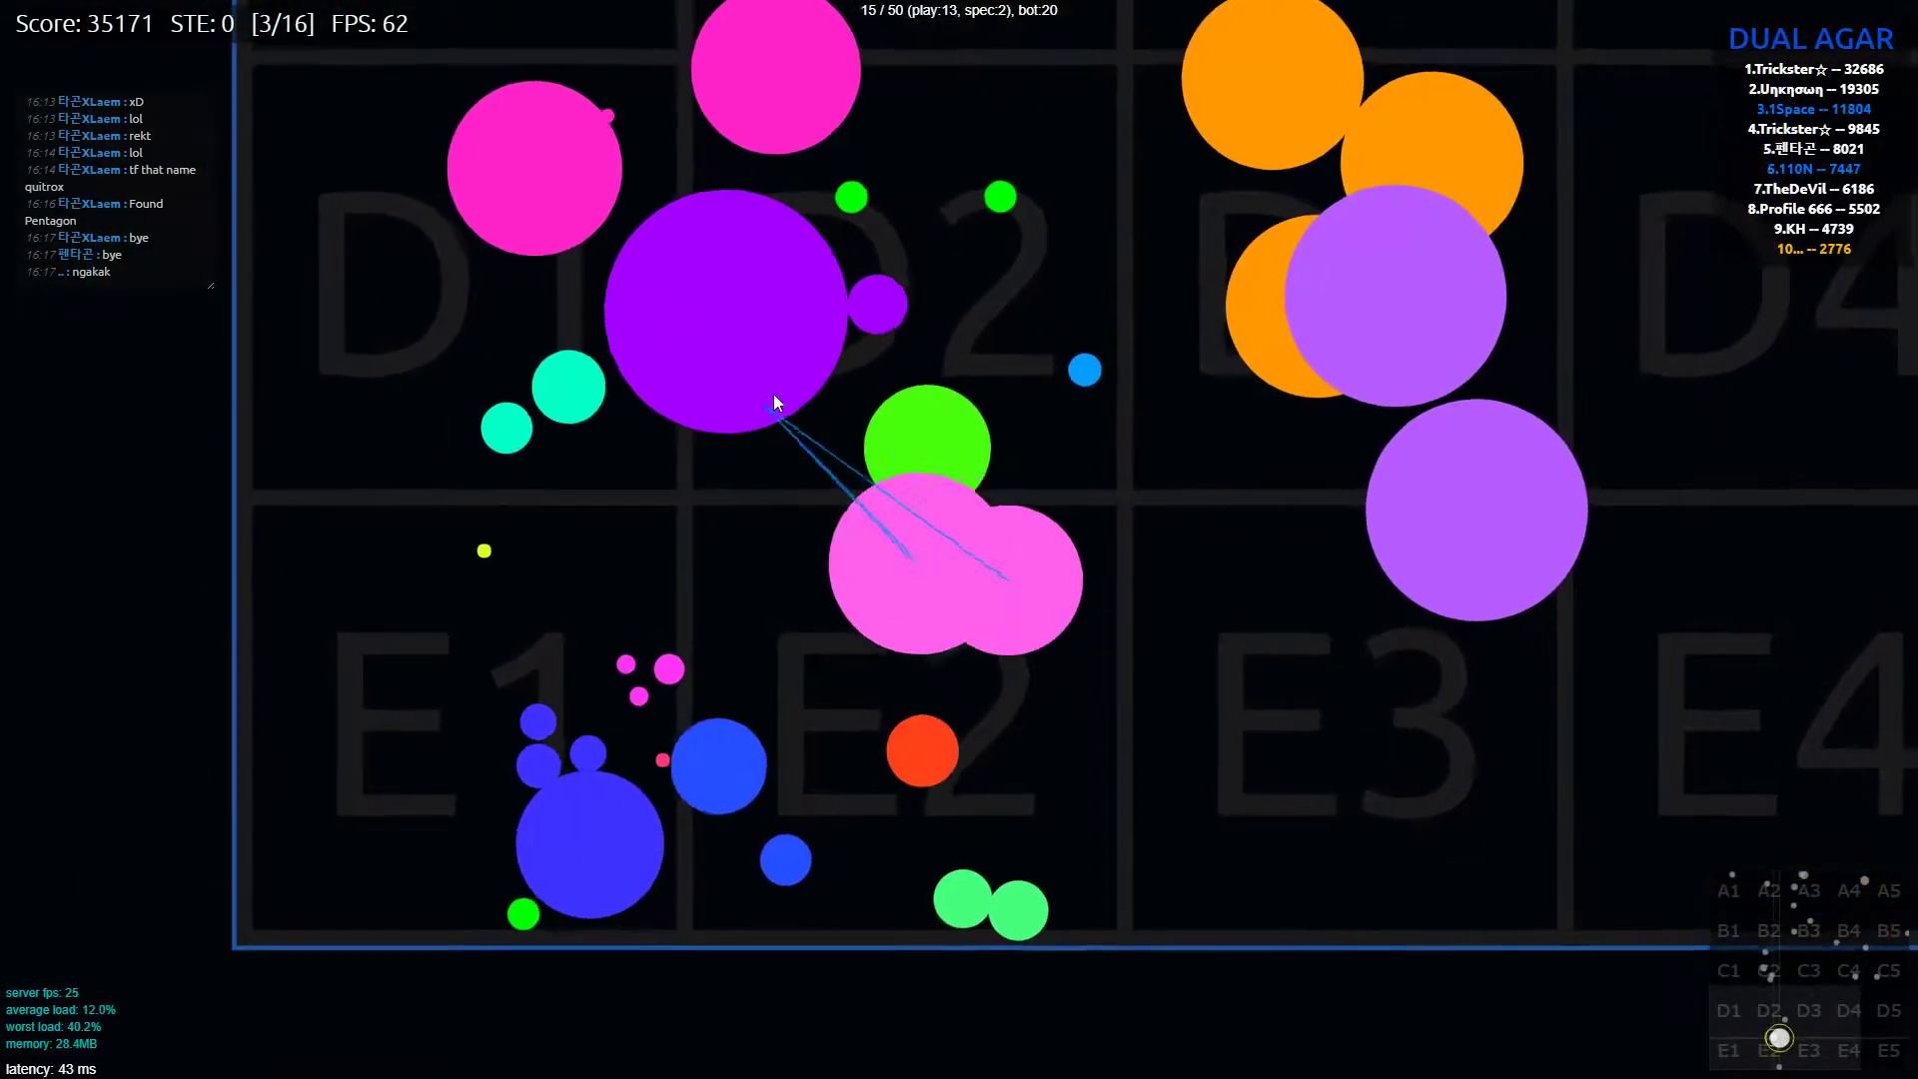
pyautogui.press('space')
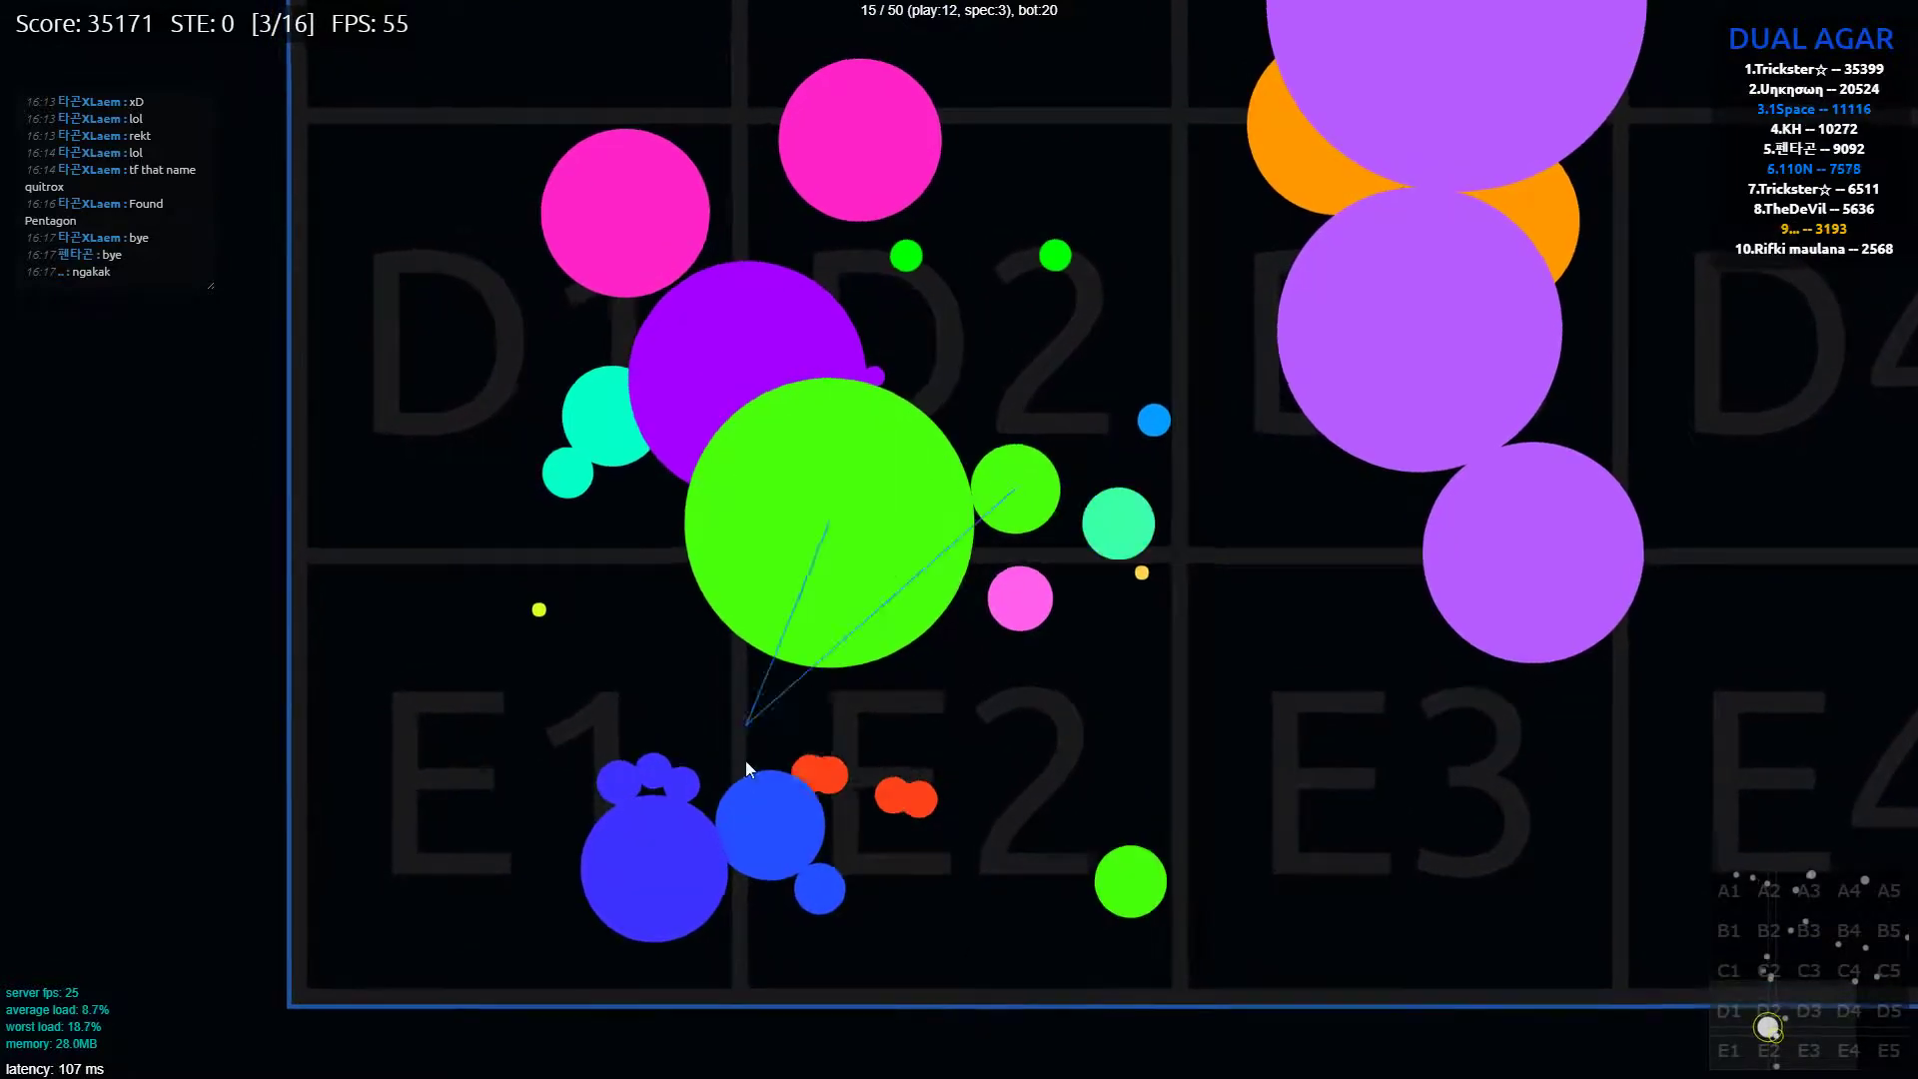
pyautogui.press('space')
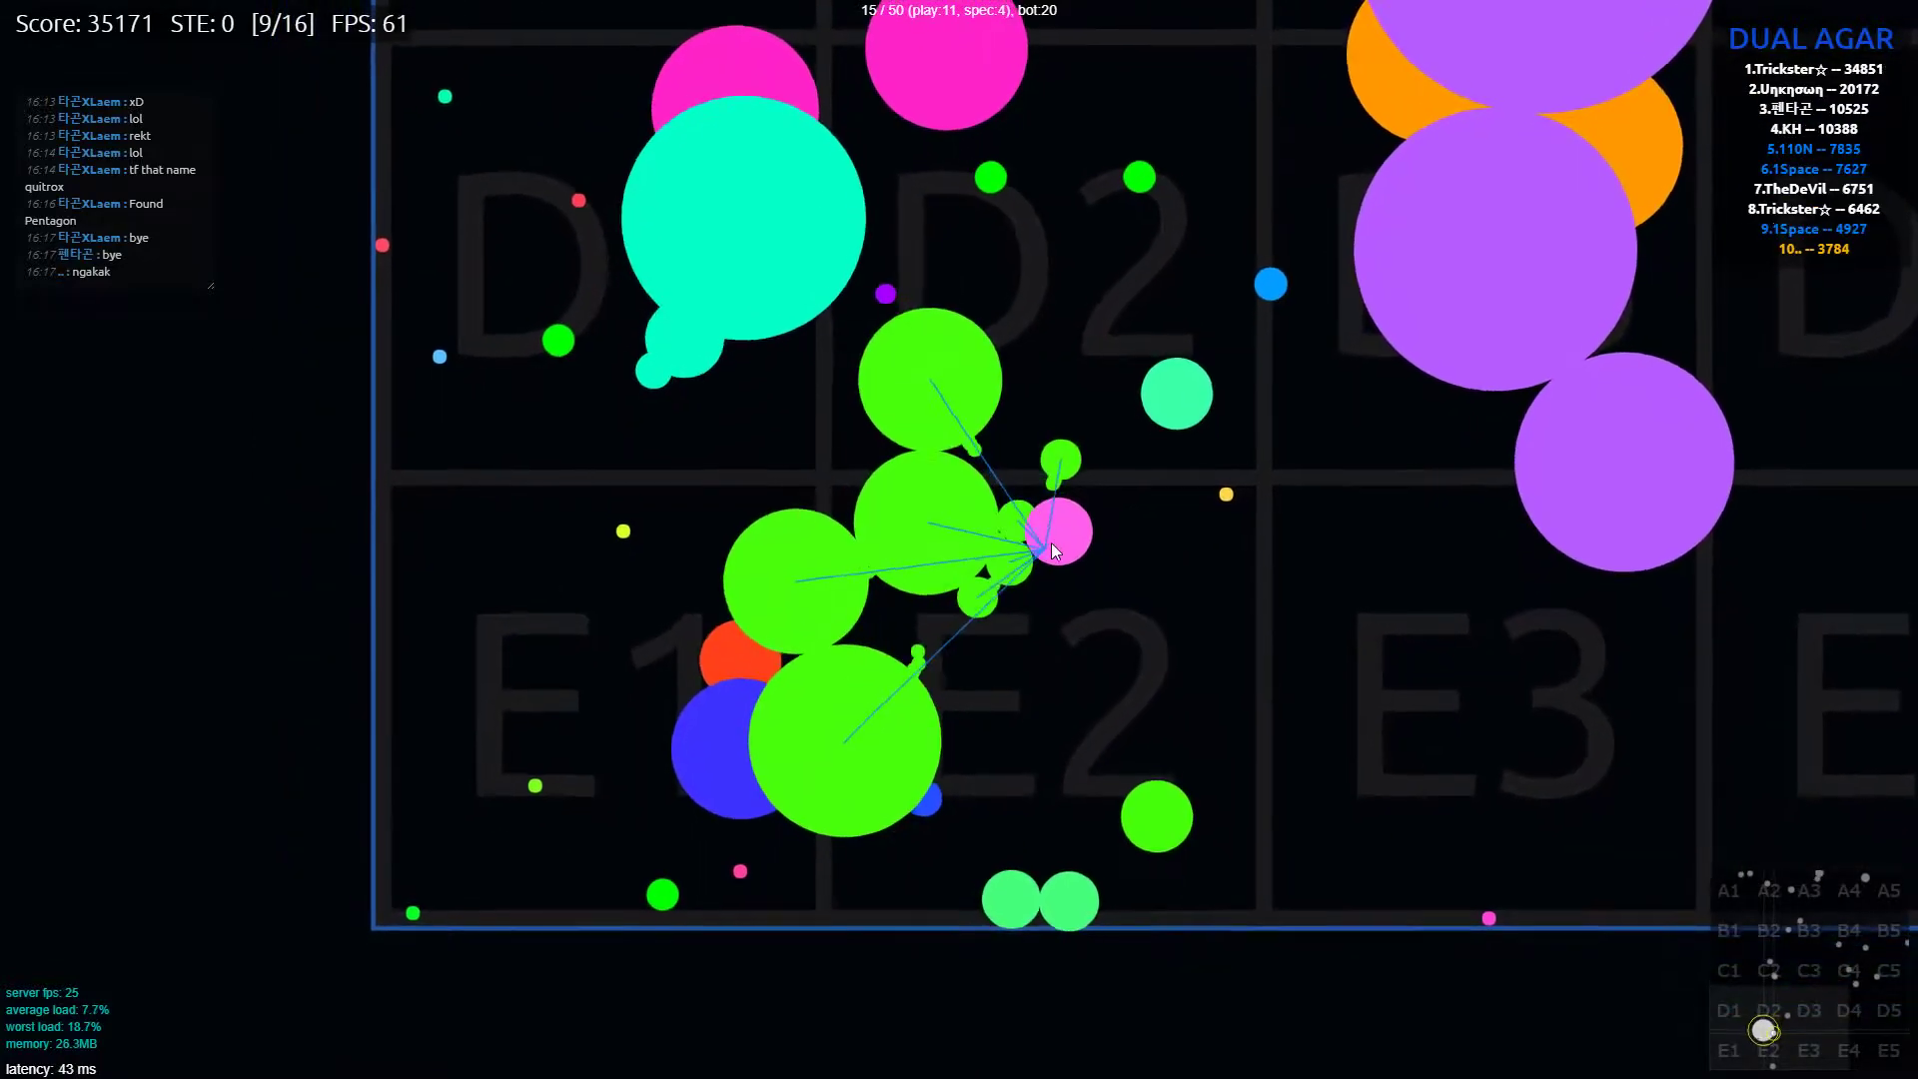
pyautogui.press('space')
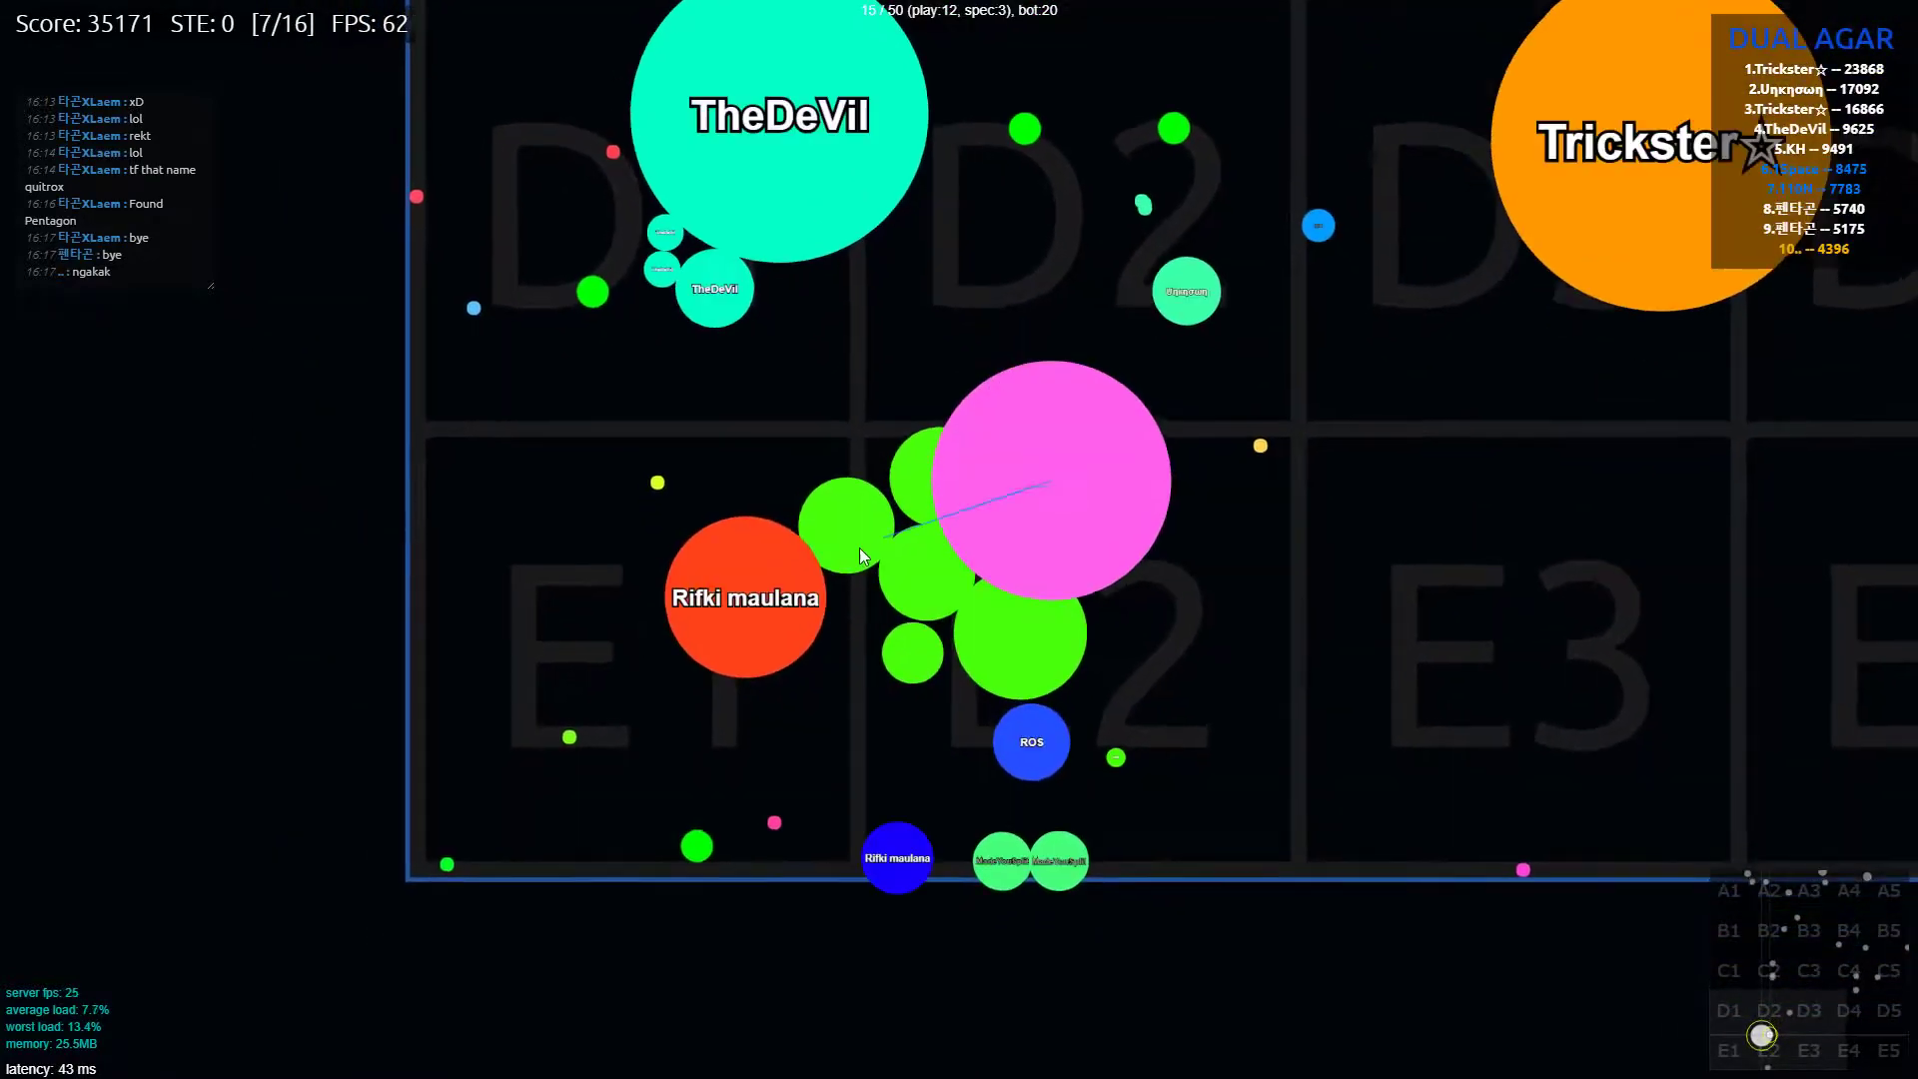
pyautogui.press('space')
pyautogui.press('space')
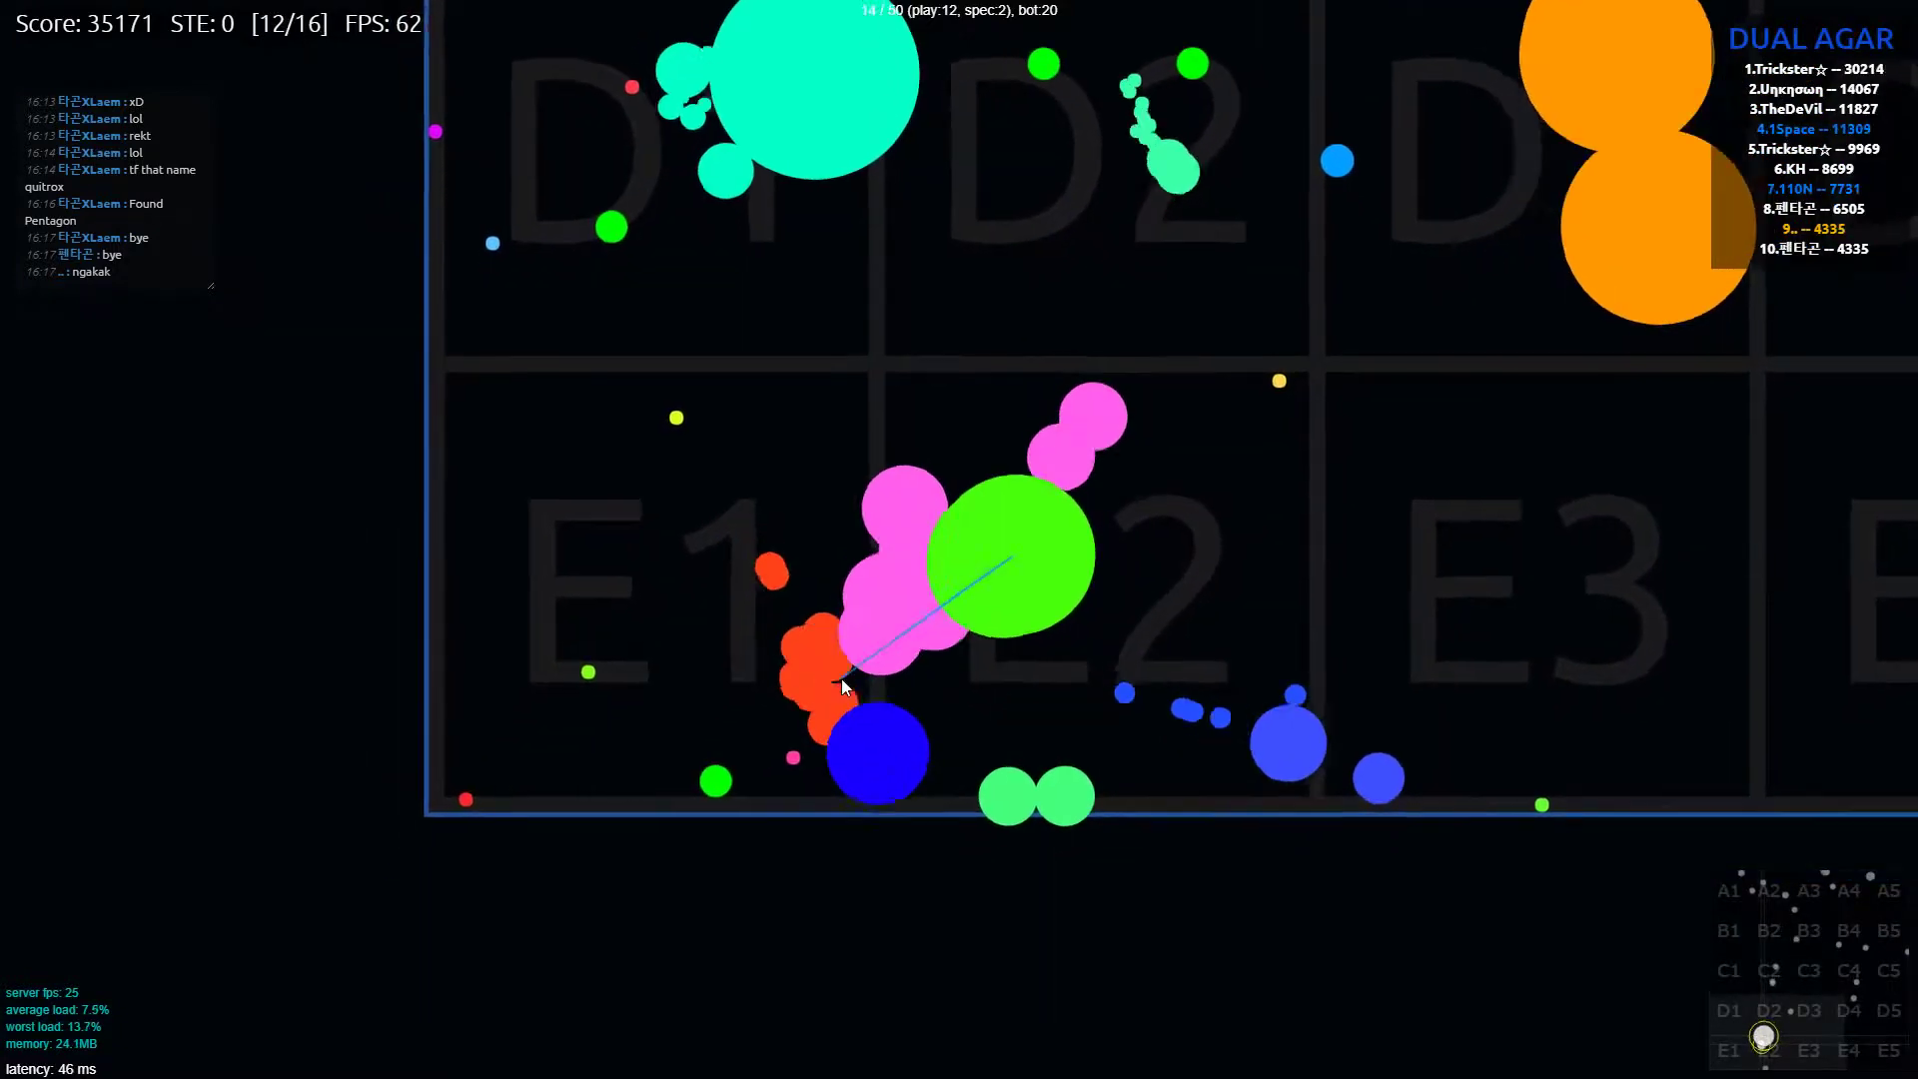
pyautogui.press('space')
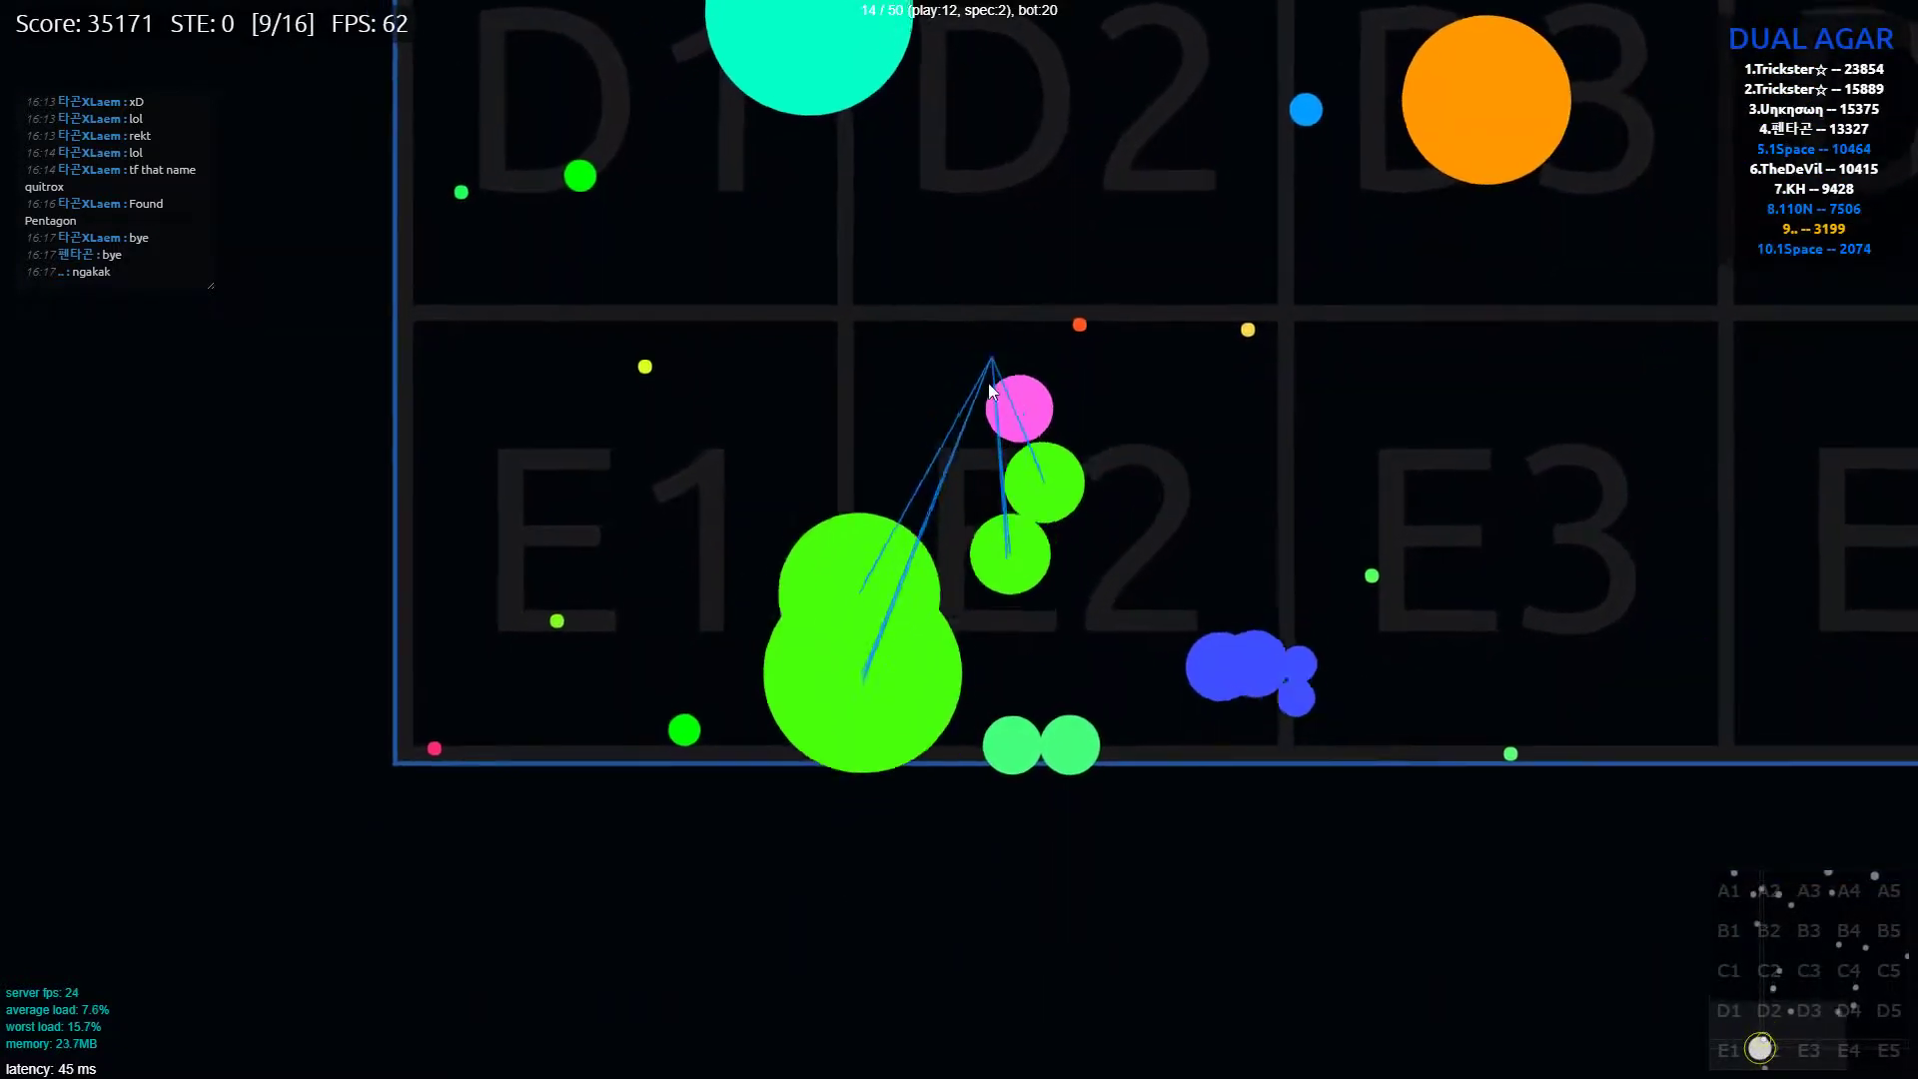
pyautogui.press('space')
# Split to eat food and the pink, cyan, orange and green cells, reaching 71,961
pyautogui.press('space')
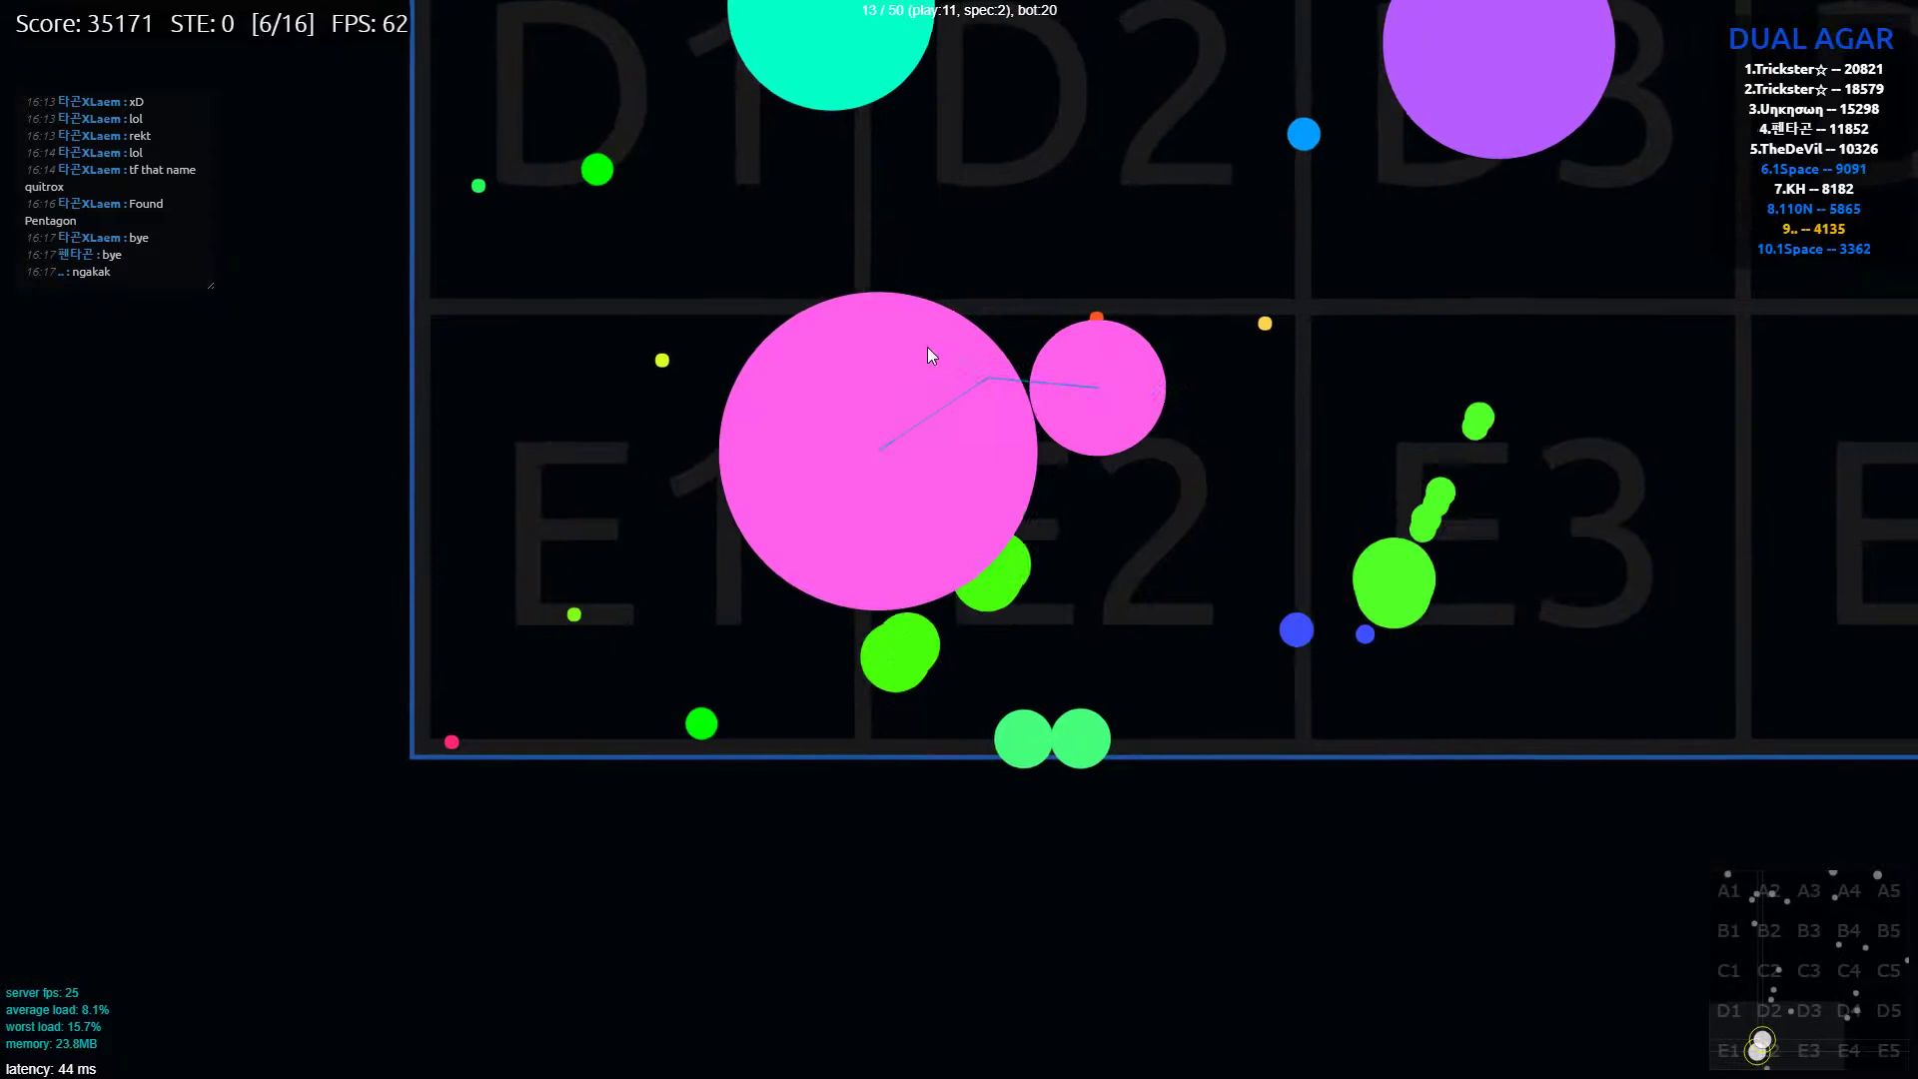
pyautogui.press('space')
pyautogui.press('space')
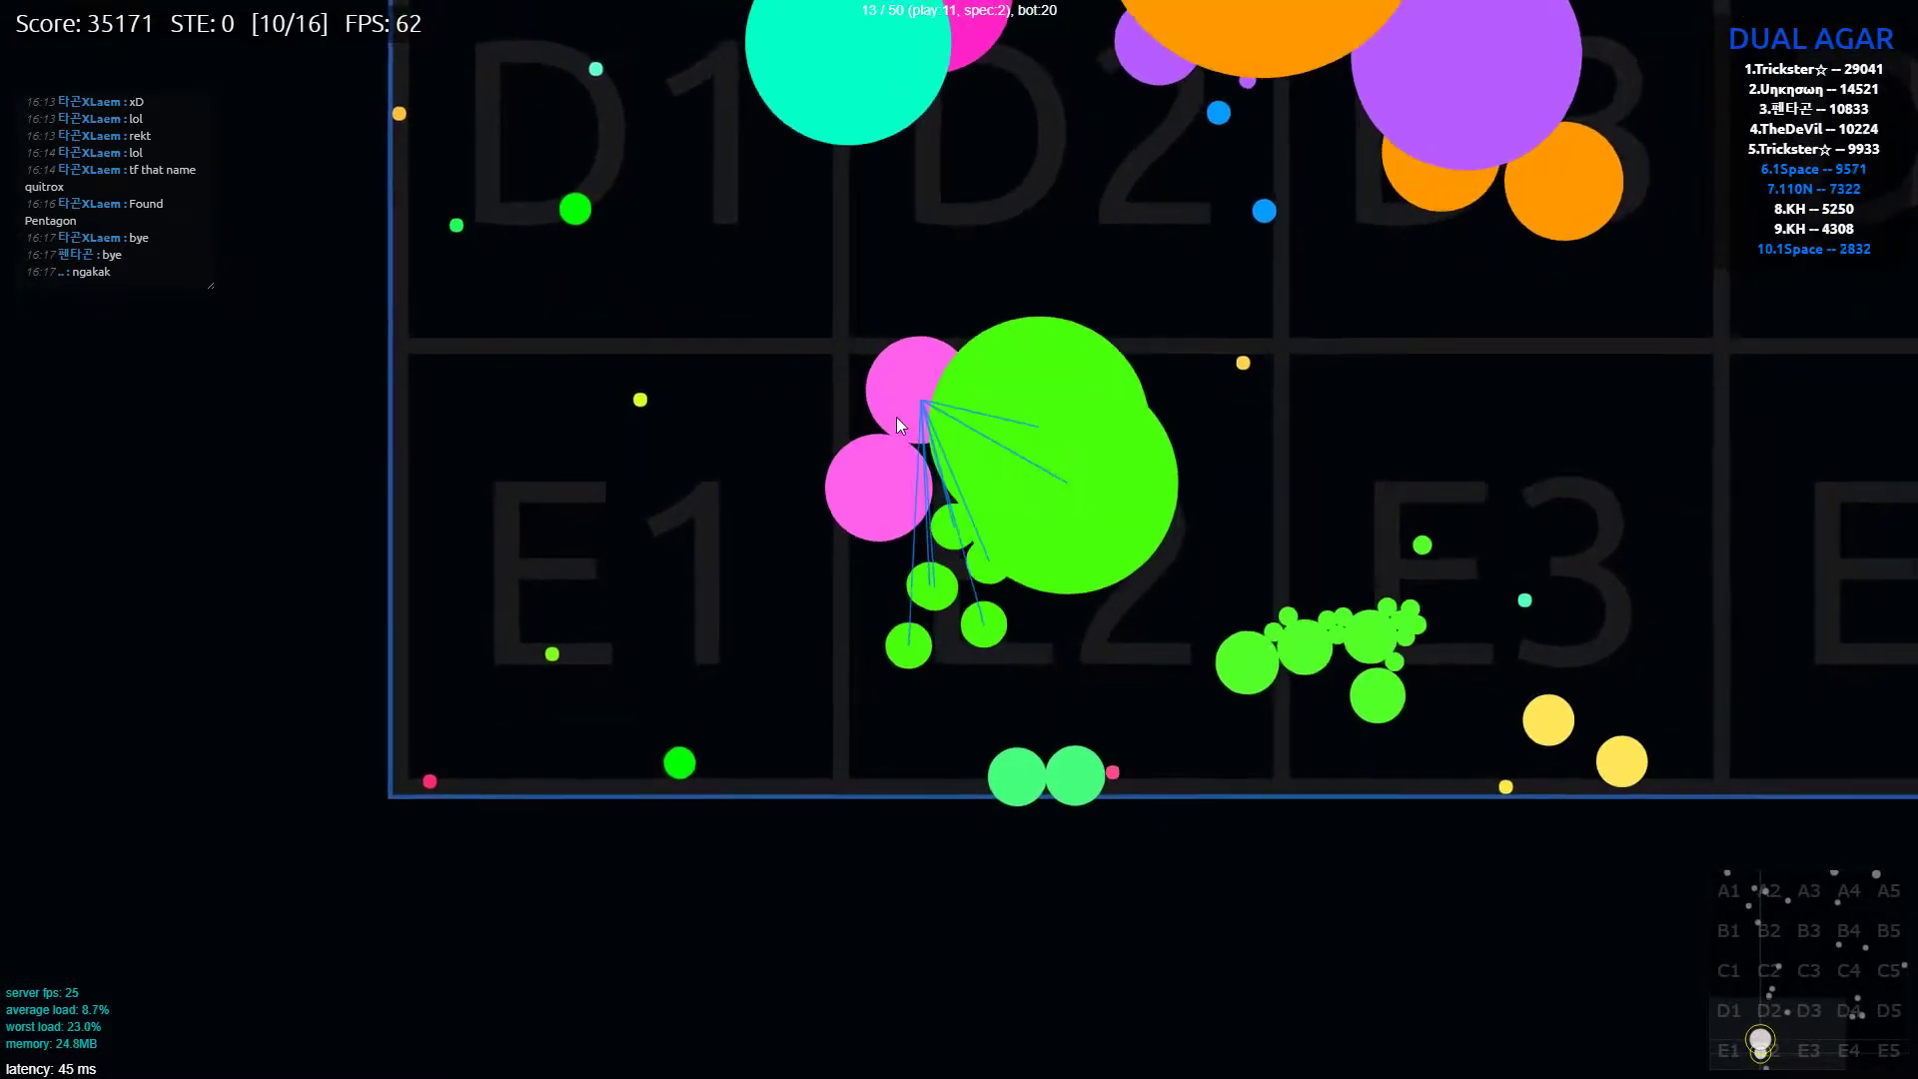
pyautogui.press('space')
pyautogui.press('space')
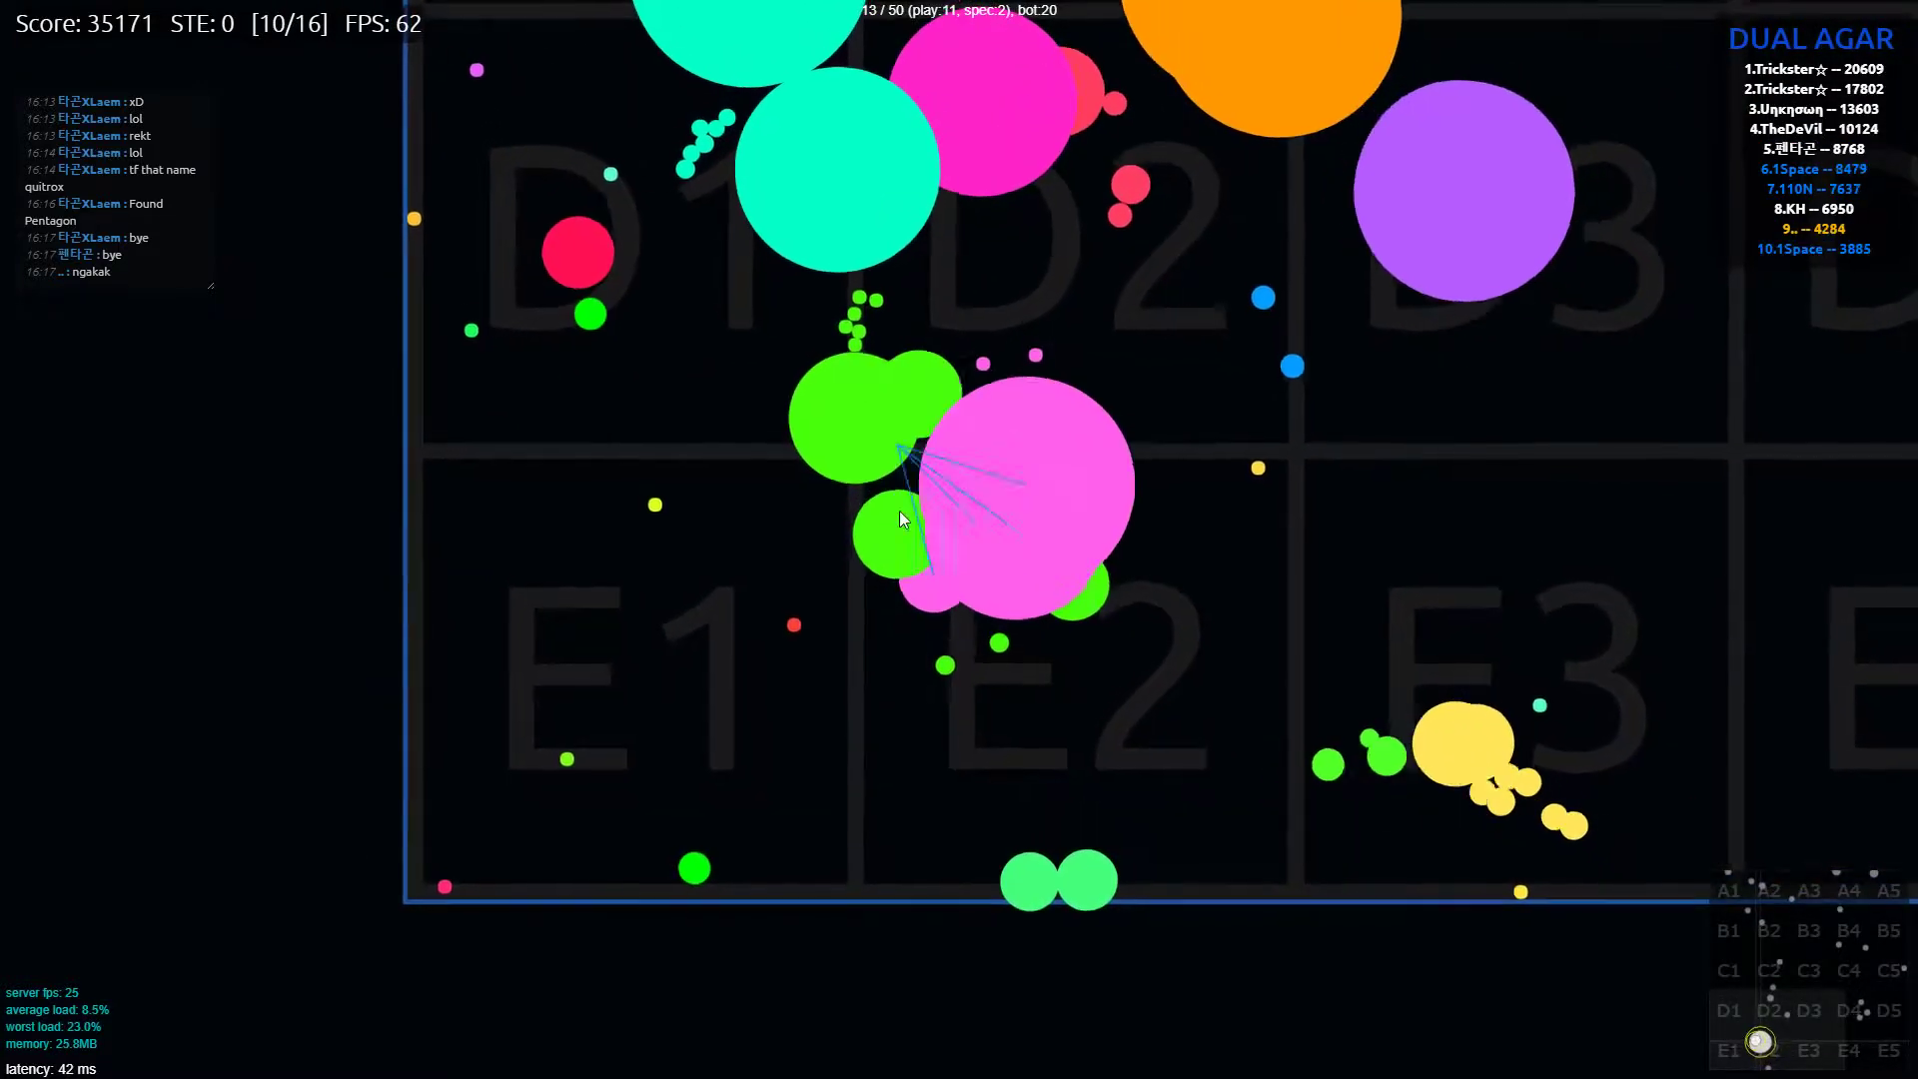
pyautogui.press('space')
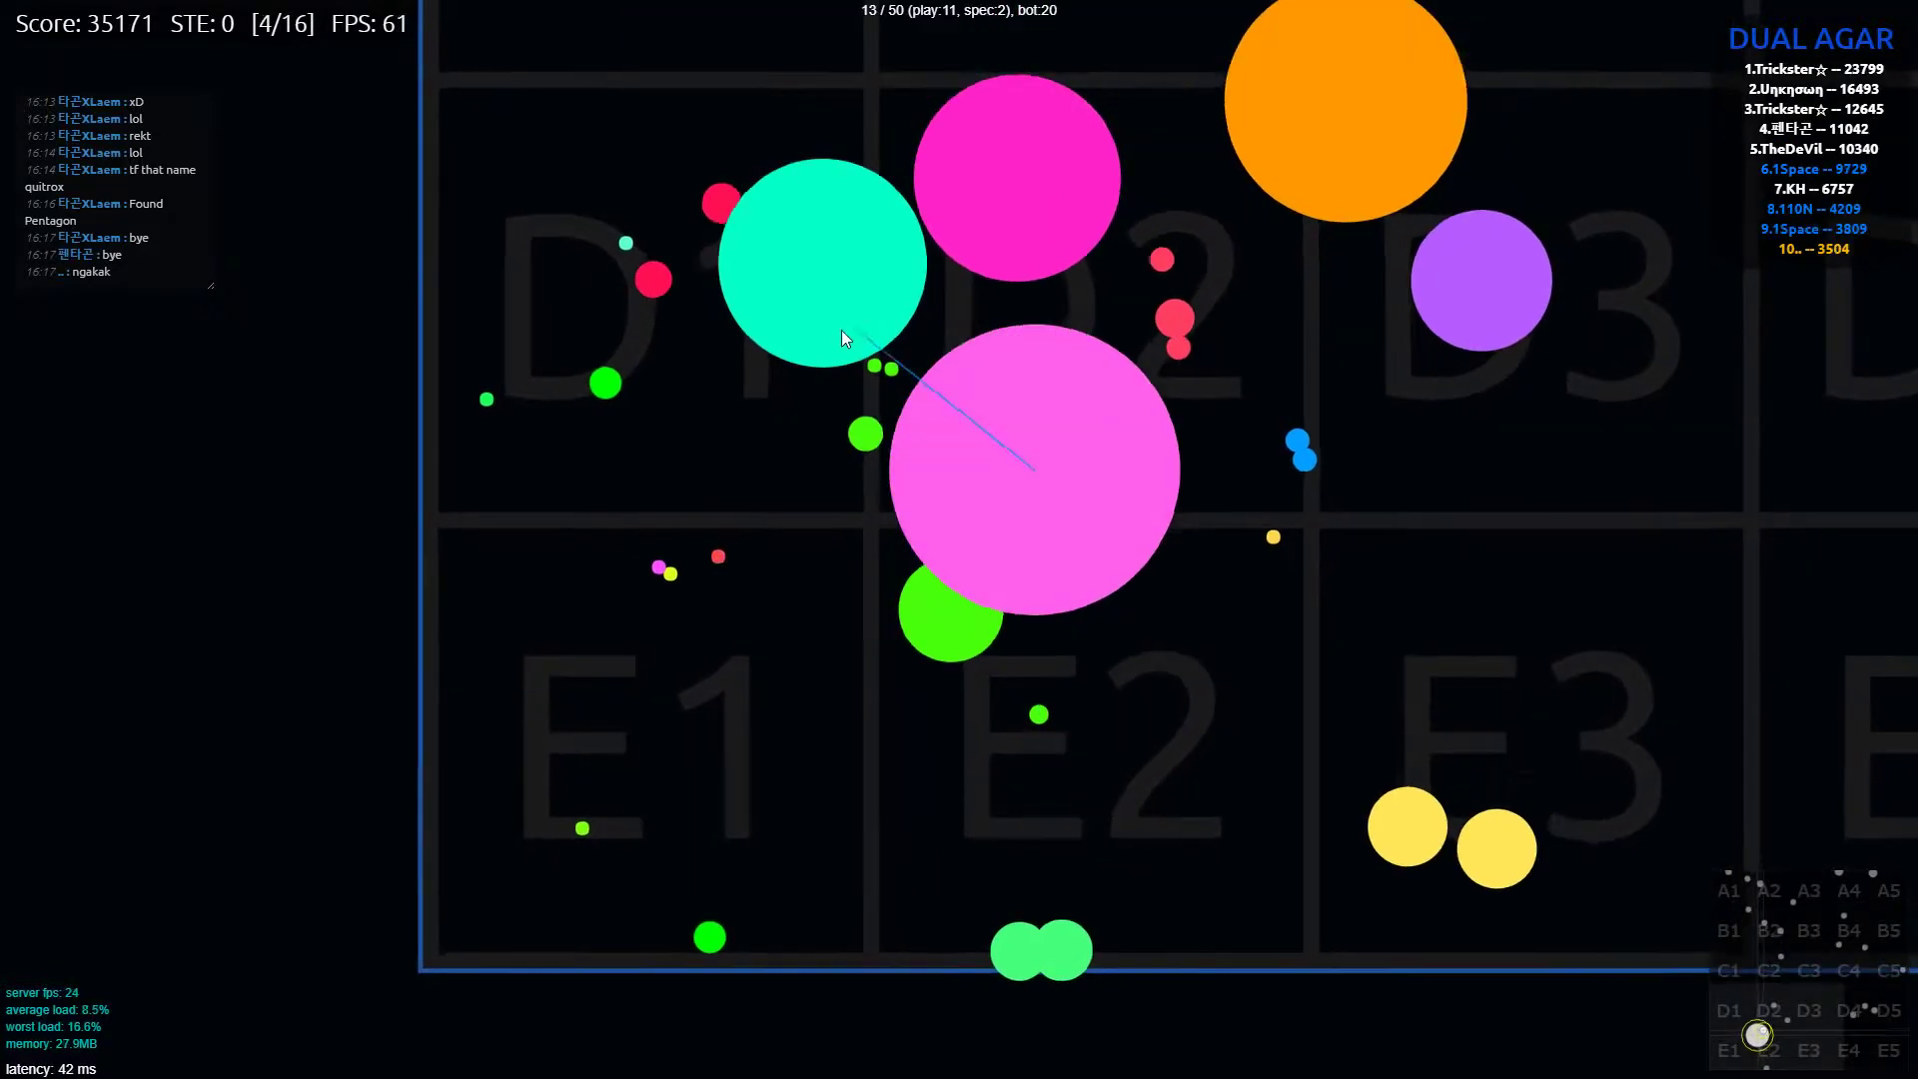
pyautogui.press('space')
pyautogui.press('space')
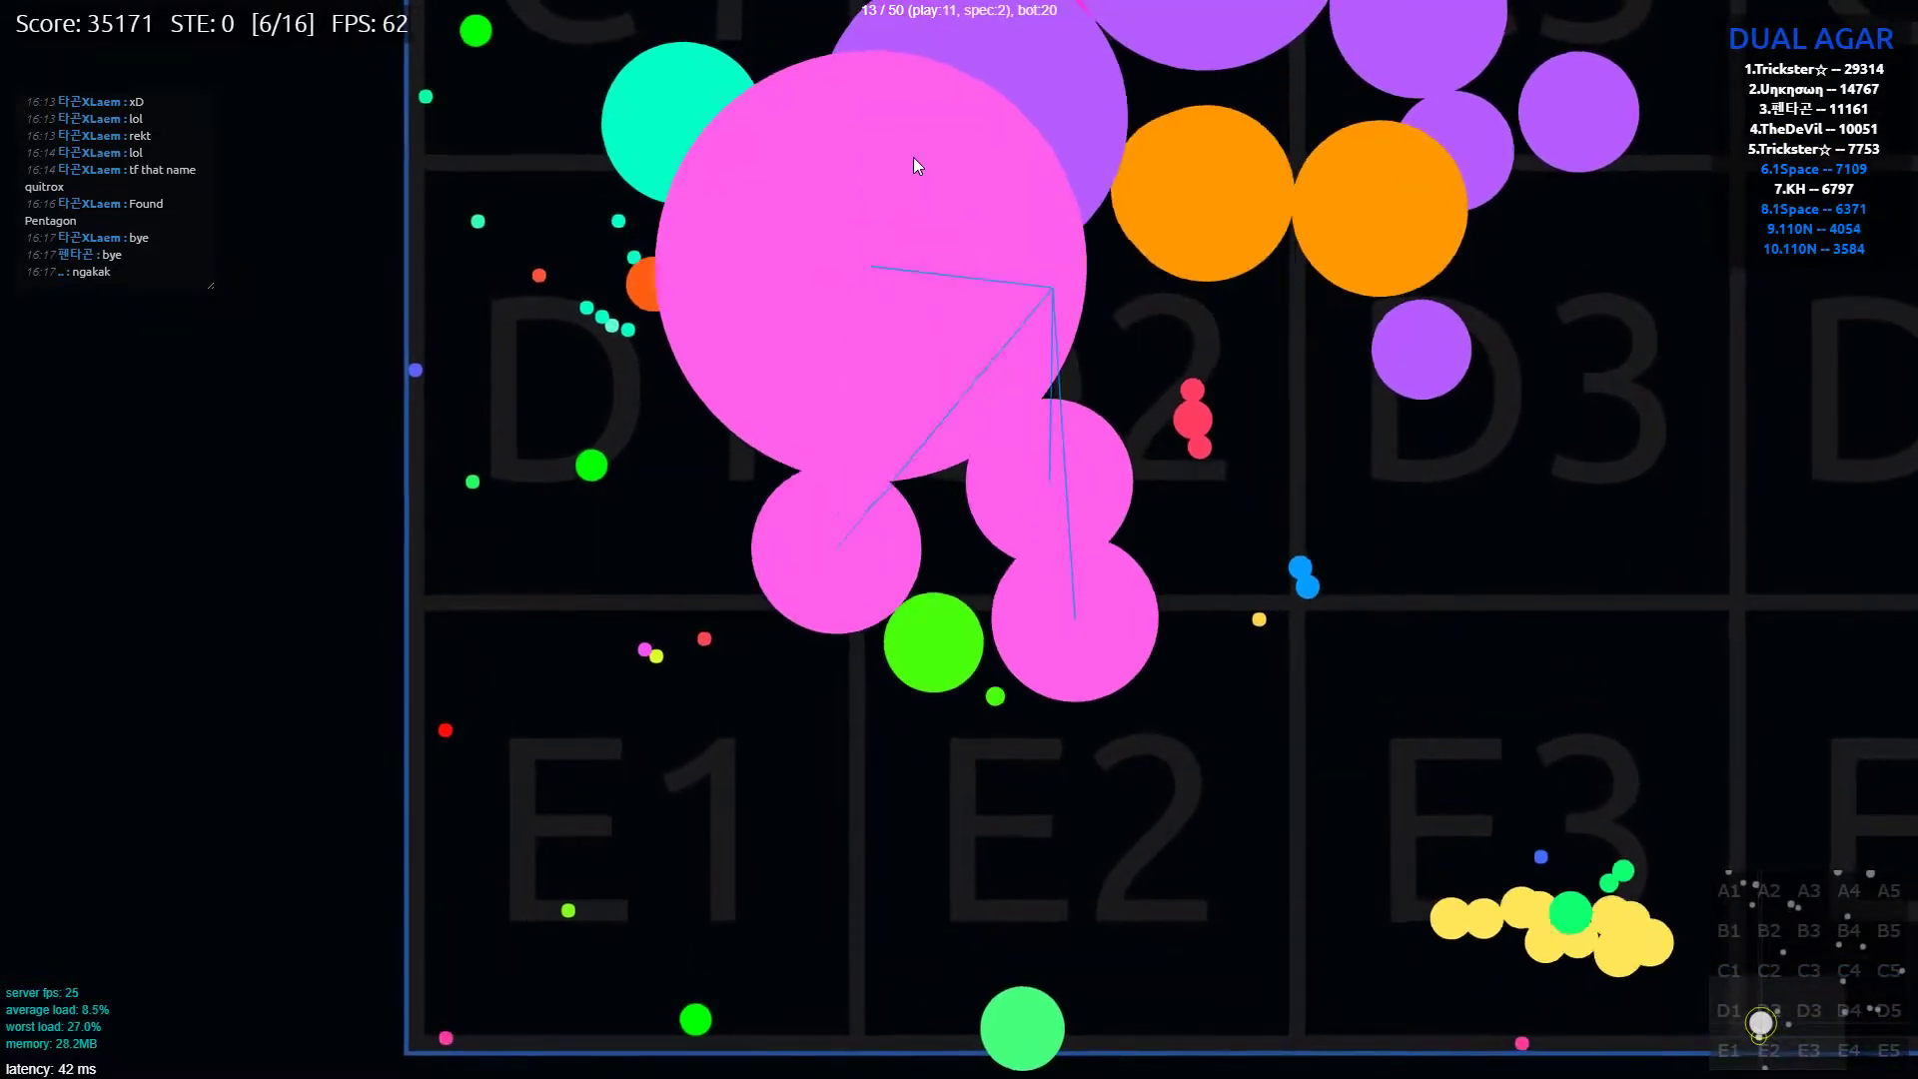
pyautogui.press('space')
pyautogui.press('space')
pyautogui.press('space')
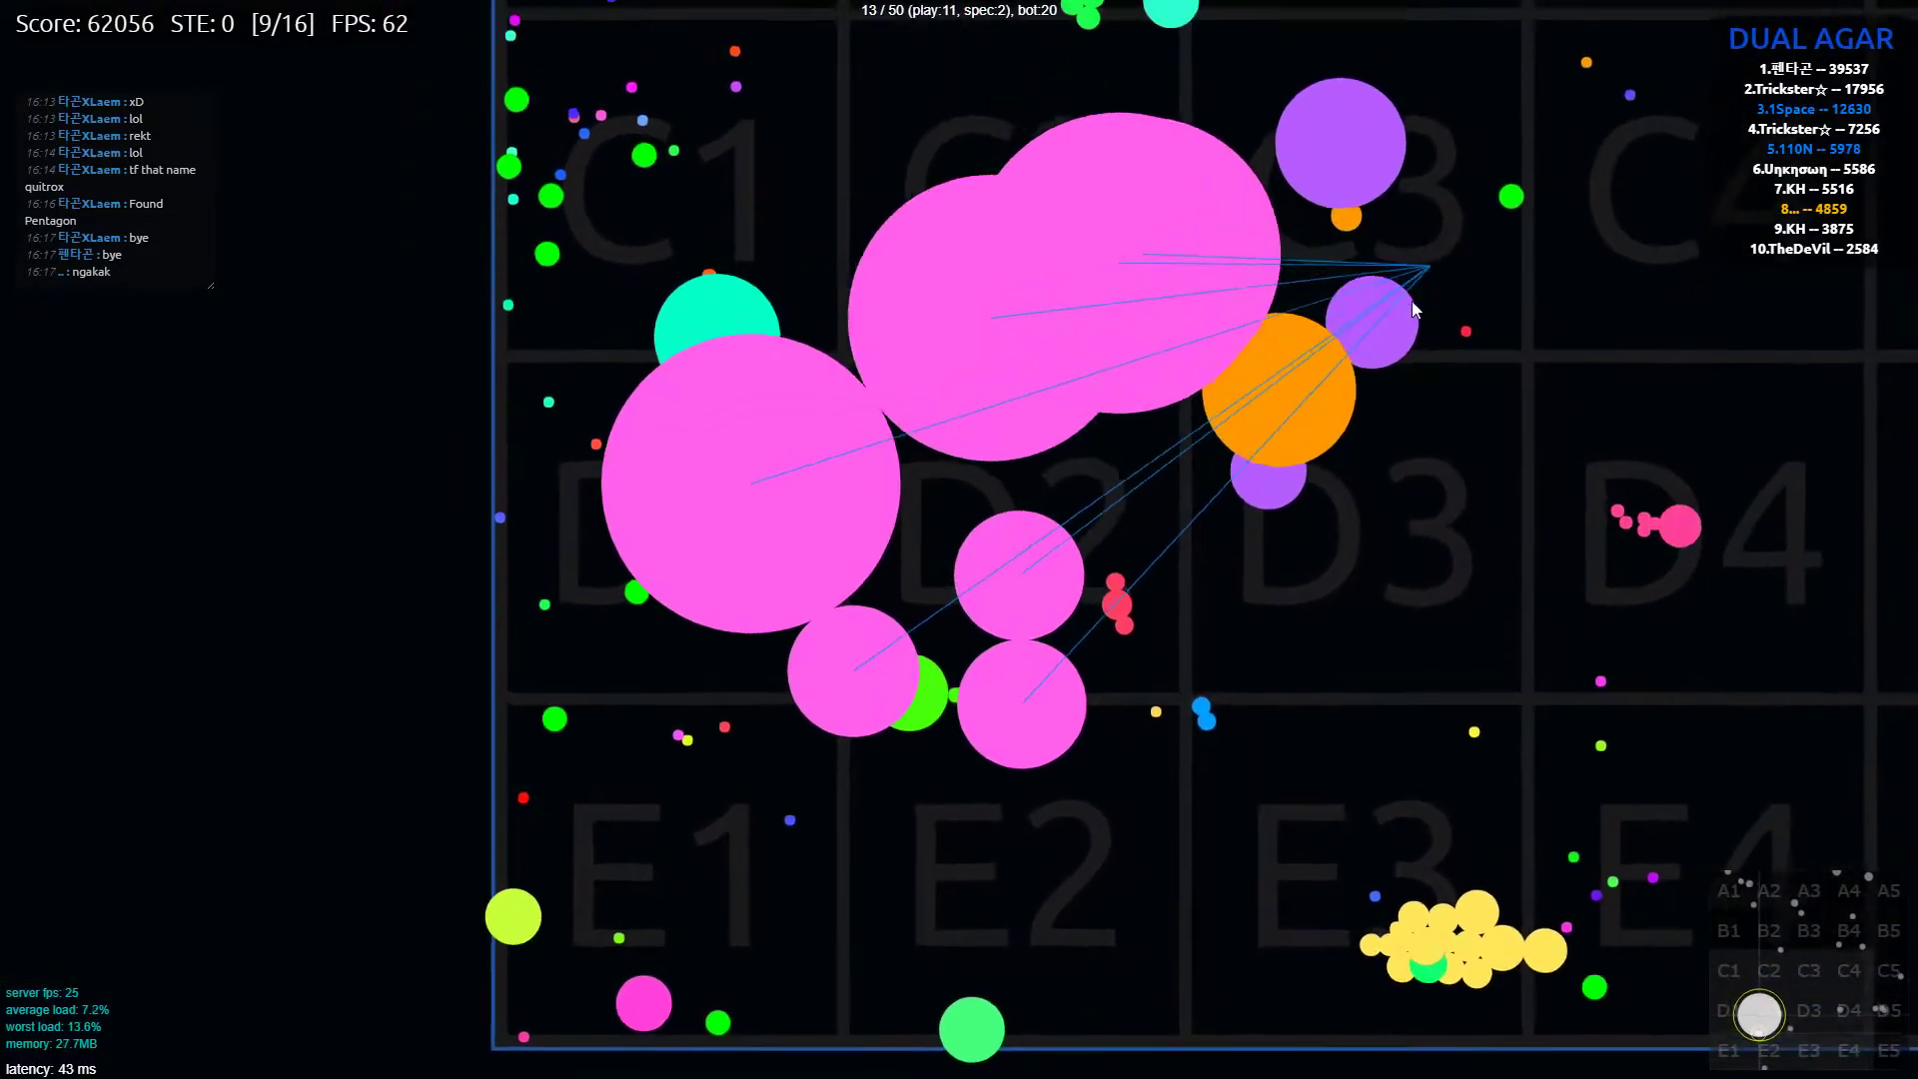
pyautogui.press('space')
pyautogui.press('space')
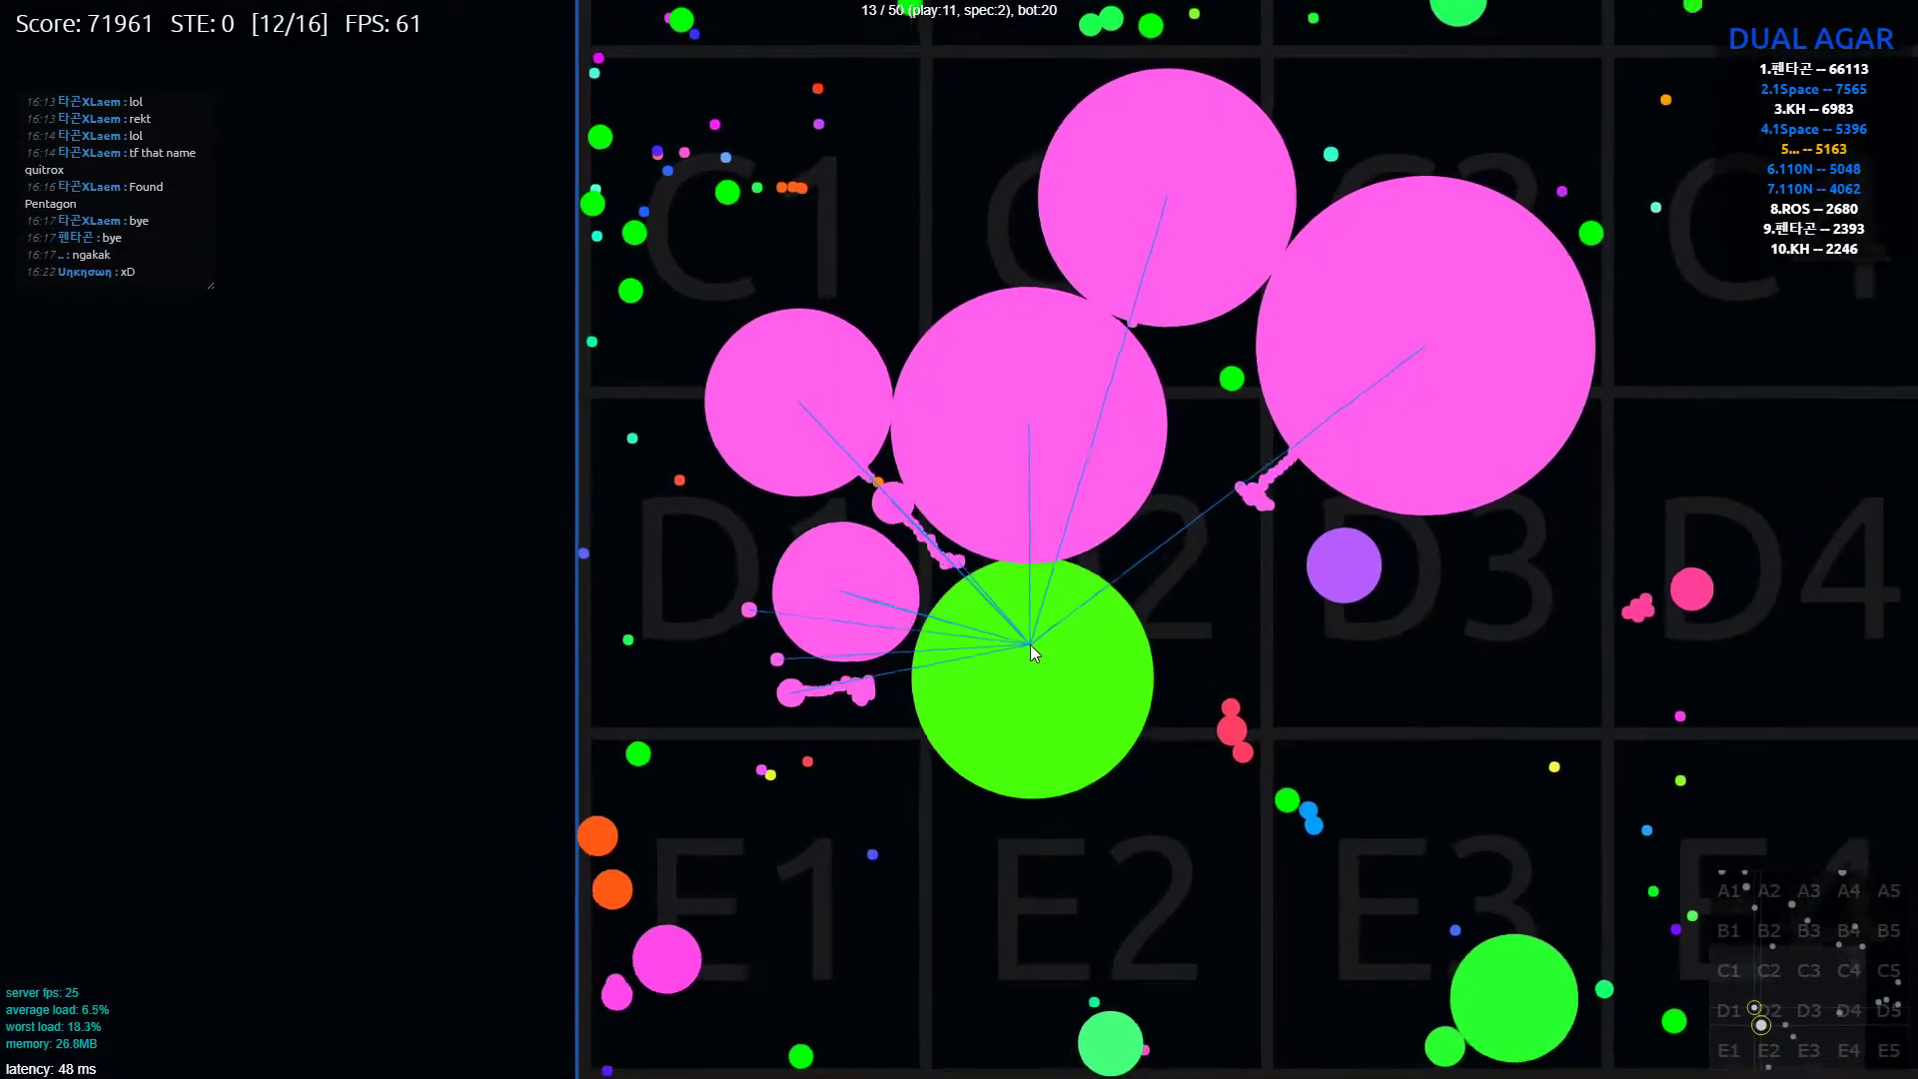
pyautogui.press('space')
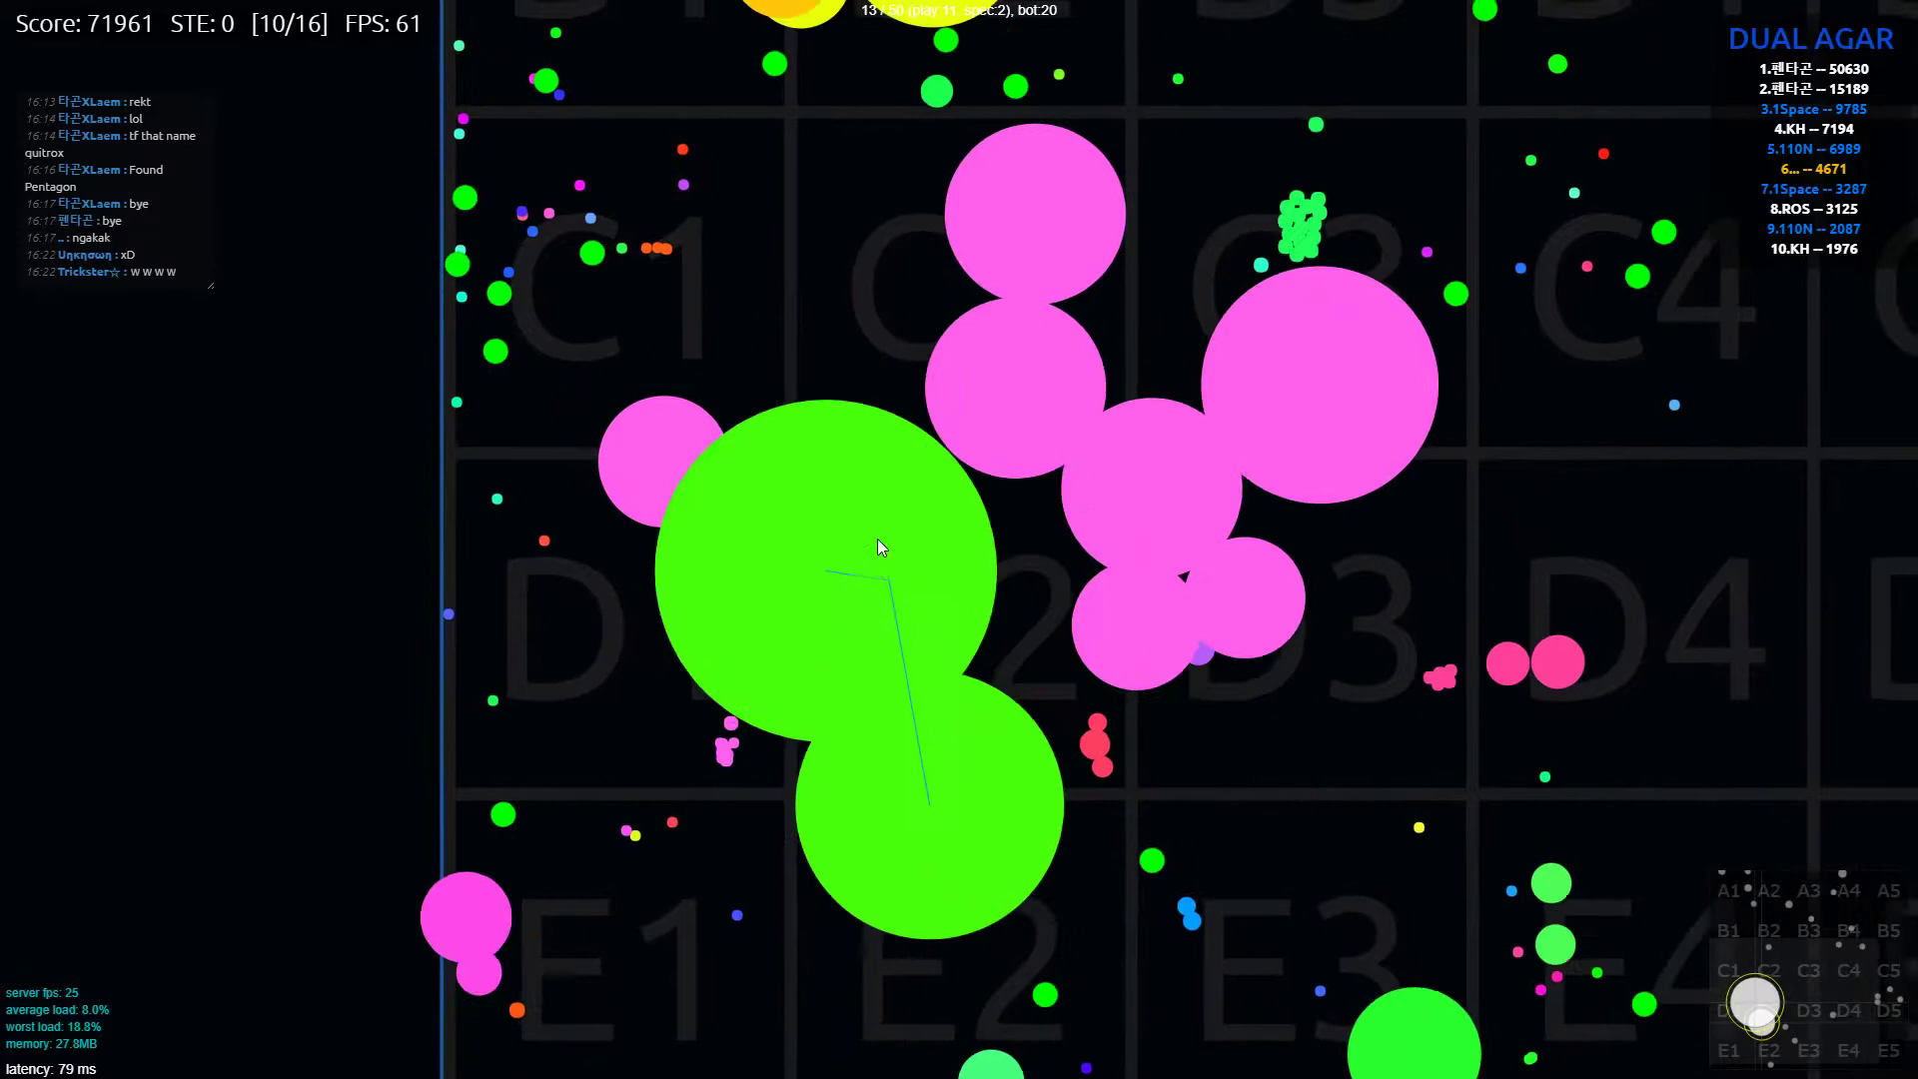